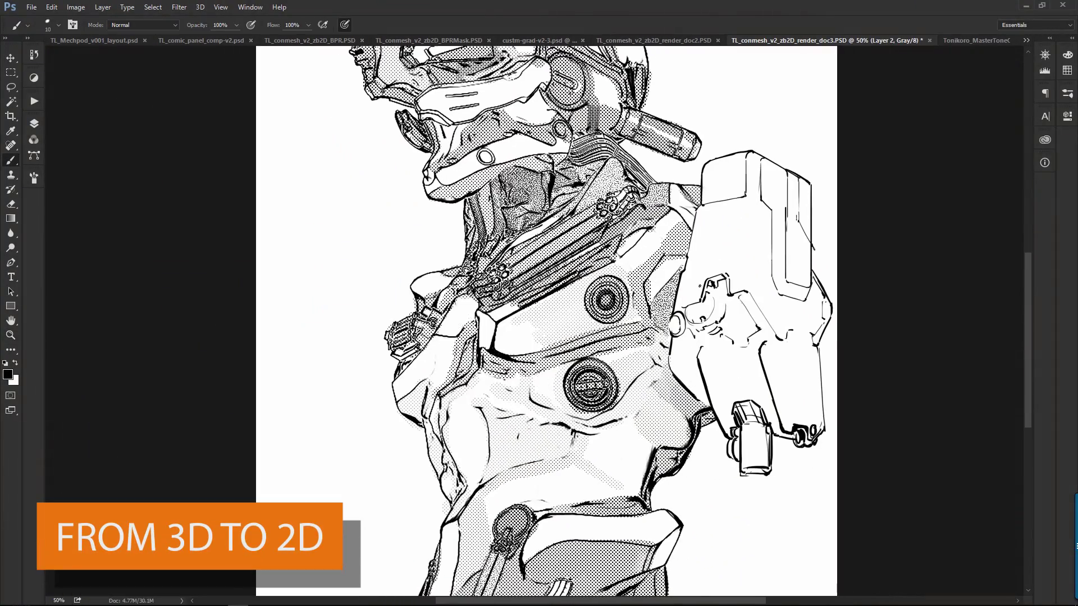
Ink the joint plate's stepped outline, its bolts and the small rivets on the upper arm's line art.
left_click(630, 241, "ctrl")
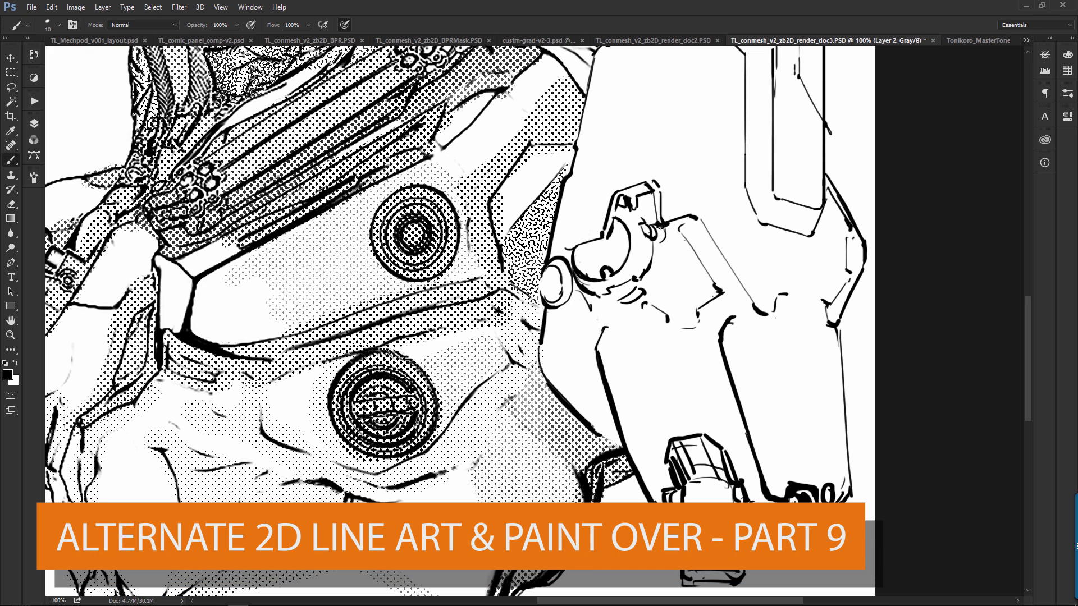
left_click_drag(655, 282, 655, 283)
left_click_drag(676, 237, 677, 238)
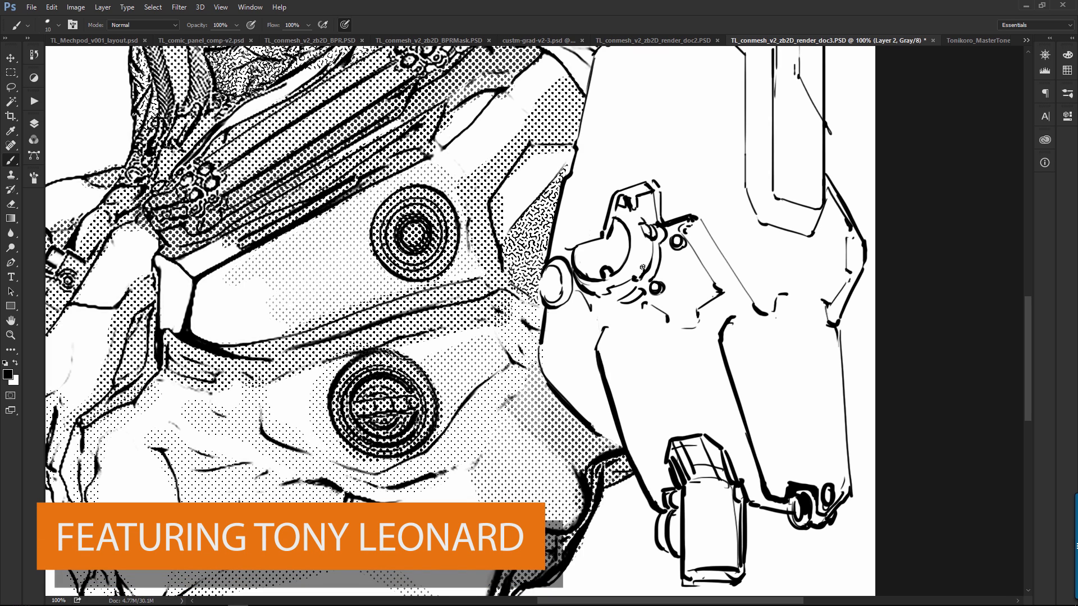
mouse_move(702, 238)
left_mouse_down()
mouse_move(734, 292)
mouse_move(701, 315)
left_mouse_up()
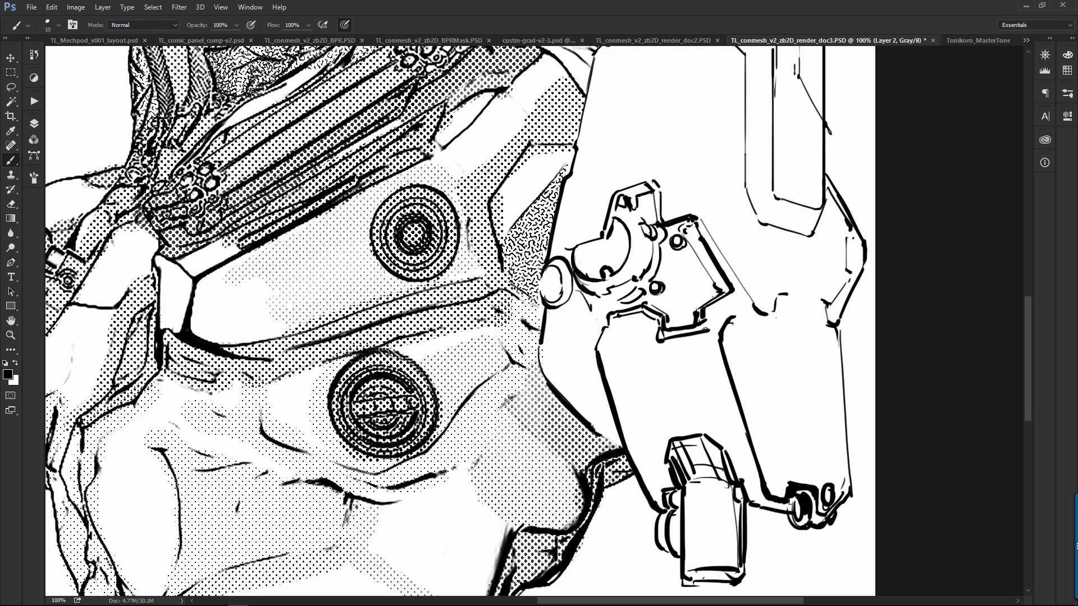
left_click_drag(824, 317, 831, 309)
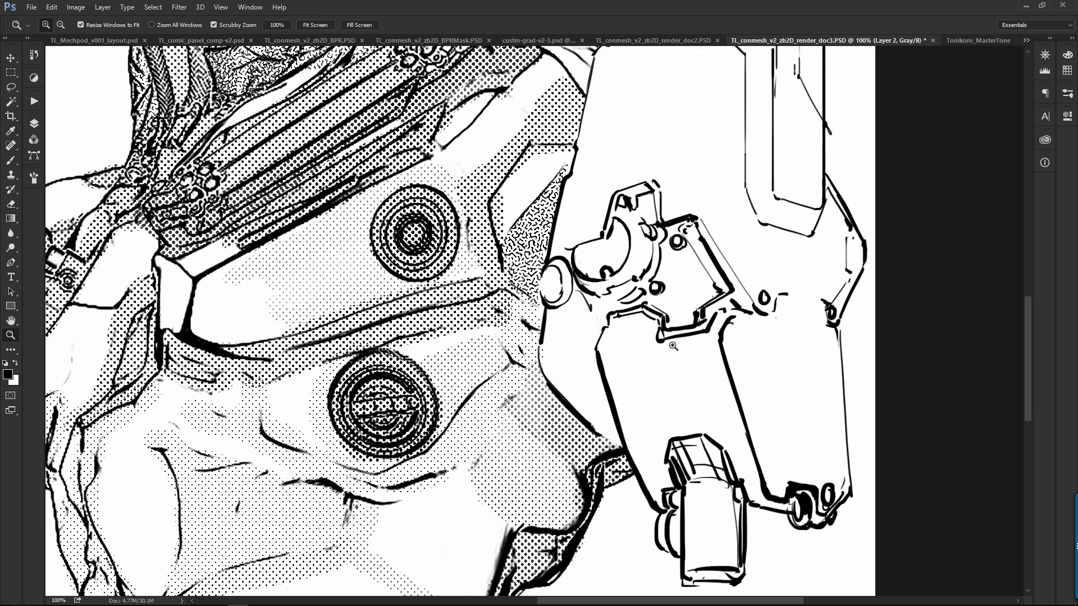
Ink the remaining upper-arm details: panel lines, strap, rectangular recess, hatching near the armpit and a thick diagonal slot.
left_click_drag(695, 299, 561, 358)
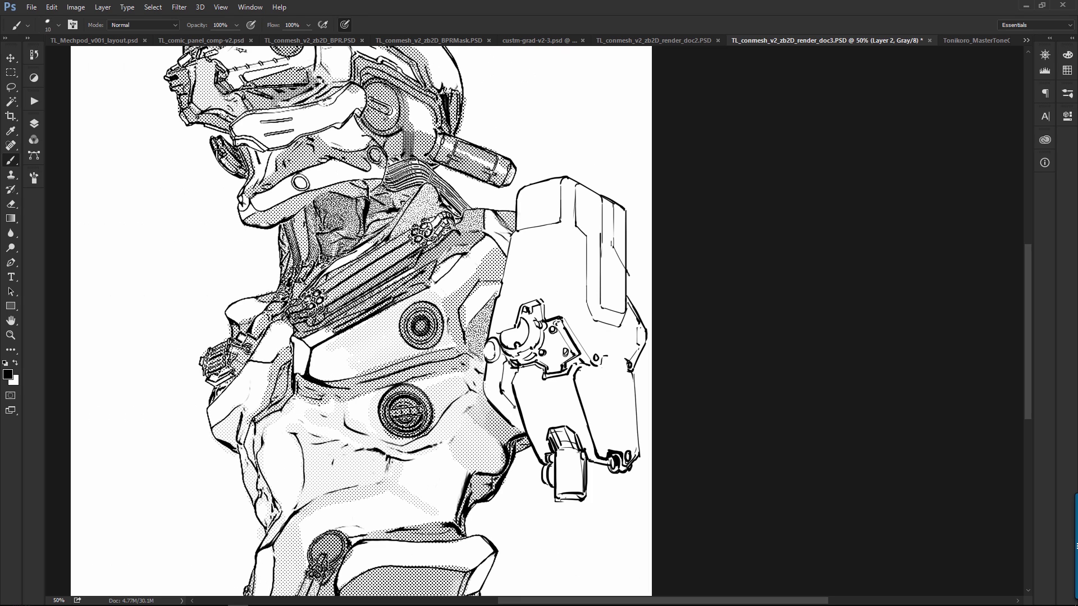
key("e")
key("b")
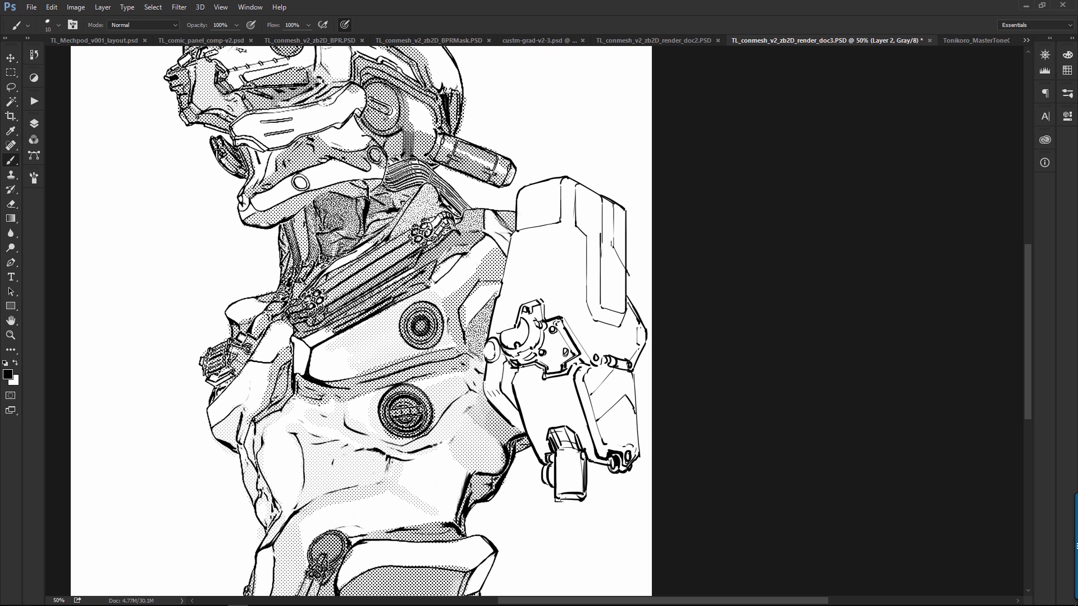
left_click_drag(608, 331, 612, 353)
mouse_move(612, 330)
left_mouse_down()
mouse_move(625, 337)
mouse_move(625, 356)
left_mouse_up()
left_click_drag(507, 398, 515, 386)
mouse_move(565, 312)
left_mouse_down()
mouse_move(624, 236)
mouse_move(634, 311)
left_mouse_up()
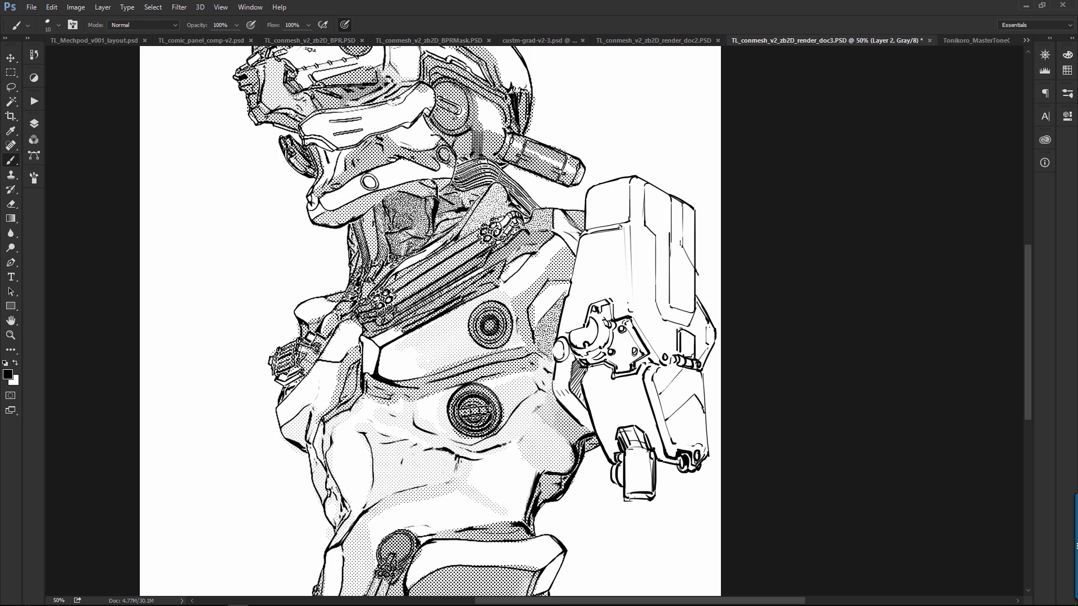
mouse_move(619, 255)
left_mouse_down()
mouse_move(569, 336)
mouse_move(722, 262)
mouse_move(610, 261)
left_mouse_up()
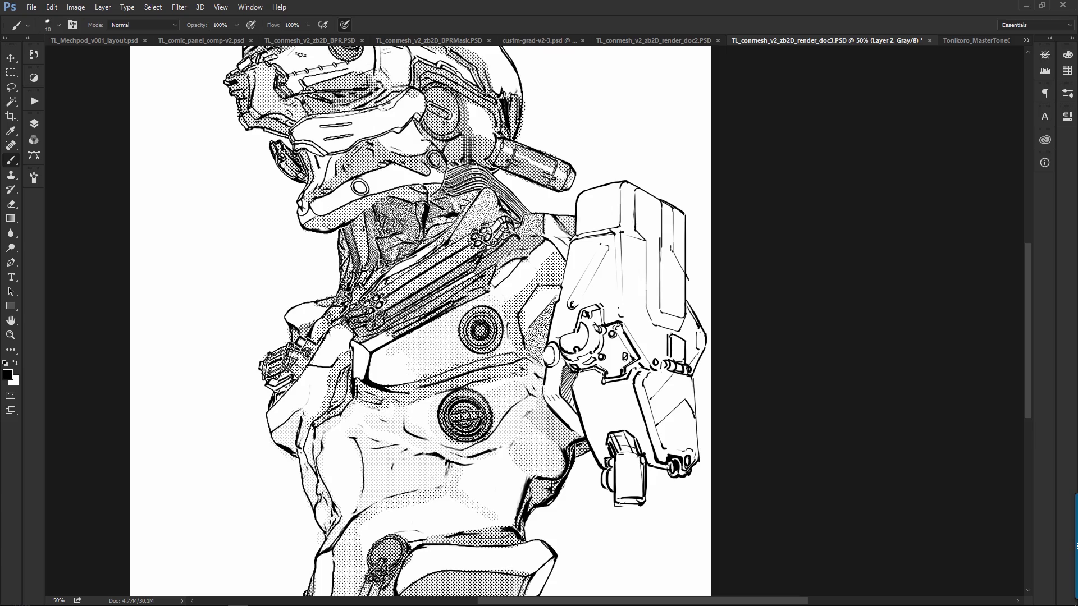
left_click_drag(572, 304, 604, 248)
Place Tonikoro_MasterToneCollection.psd side by side with the line art, and ink the lower arm and the AF marking on the shoulder.
left_click_drag(976, 40, 1032, 80)
left_click_drag(342, 313, 284, 313)
key("ctrl+plus")
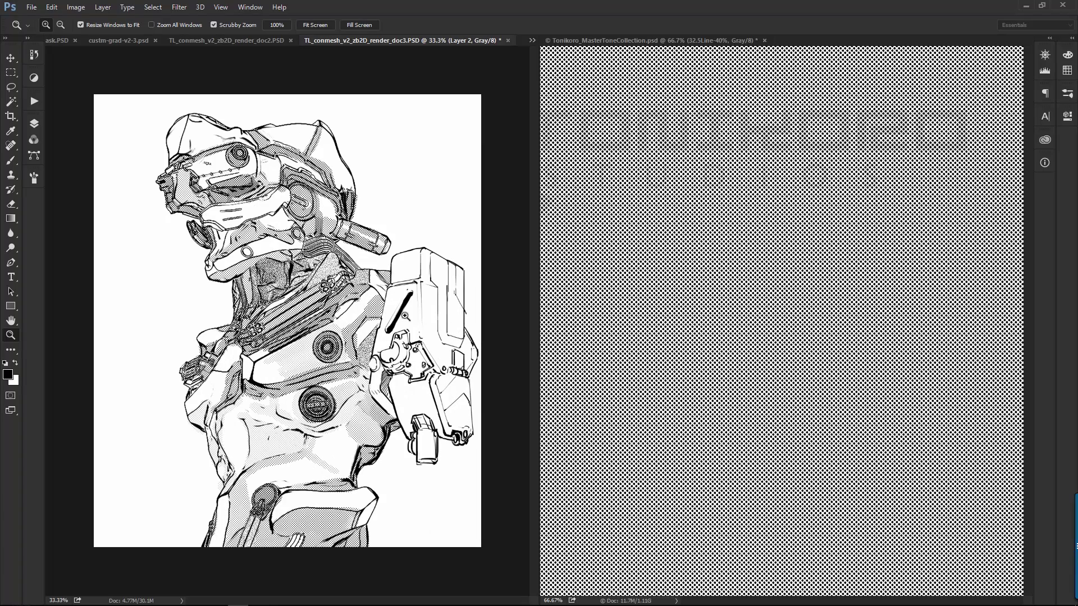
key("b")
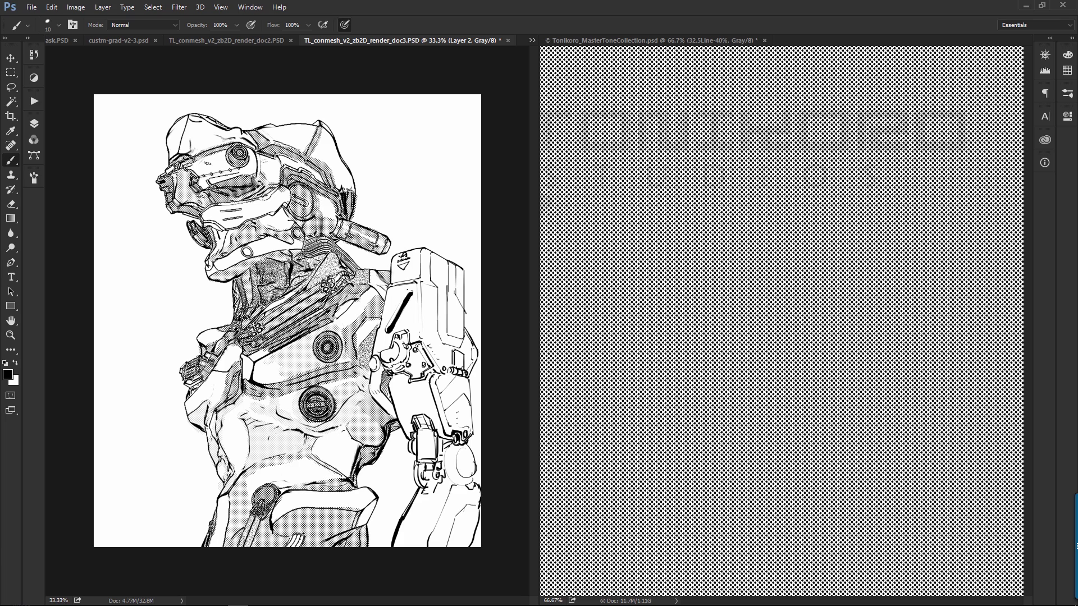
Clone the 32.5Line-40% tone onto Layer 3 over the shoulder's side panel, the joint mechanism and the elbow parts.
left_click(700, 40)
key("s")
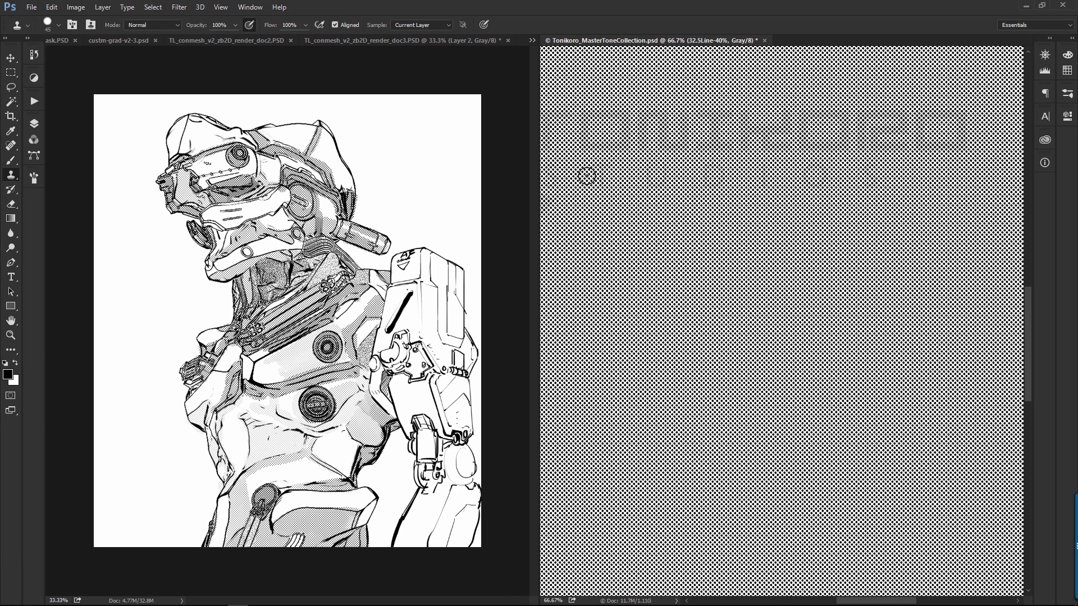
left_click(34, 124)
left_click(108, 156)
left_click(34, 124)
left_click(95, 203)
mouse_move(437, 260)
left_mouse_down()
mouse_move(450, 344)
mouse_move(392, 355)
mouse_move(458, 371)
left_mouse_up()
mouse_move(420, 418)
left_mouse_down()
mouse_move(431, 458)
mouse_move(412, 446)
mouse_move(425, 486)
mouse_move(441, 452)
mouse_move(455, 449)
mouse_move(467, 465)
mouse_move(453, 471)
left_mouse_up()
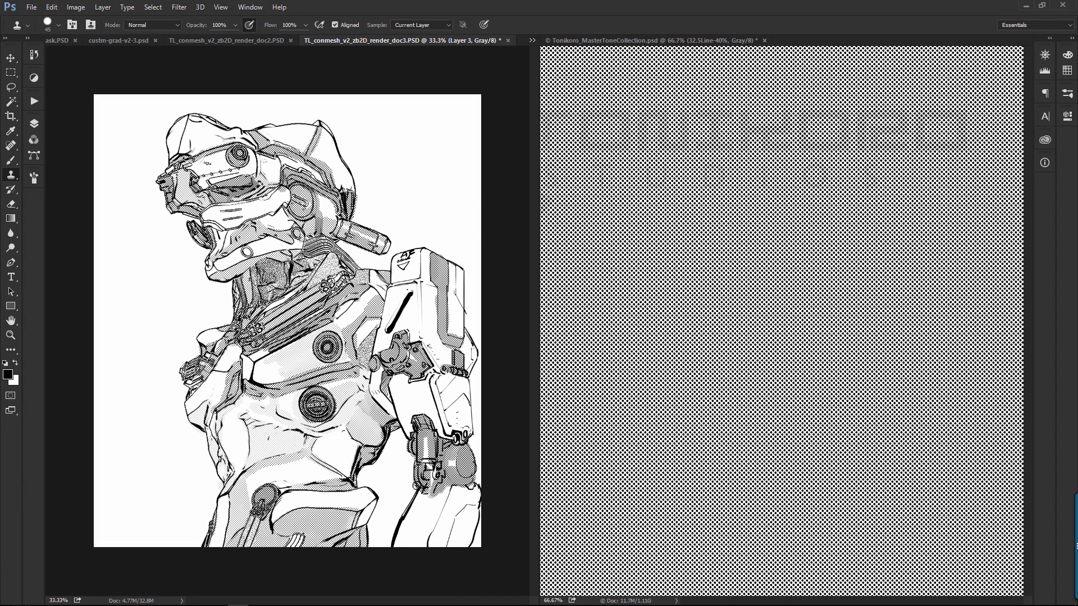
Show the 32.5Line-20% tone and clone it over the arm plates, forearm and shoulder armour on Layer 3.
left_click(599, 41)
left_click(34, 123)
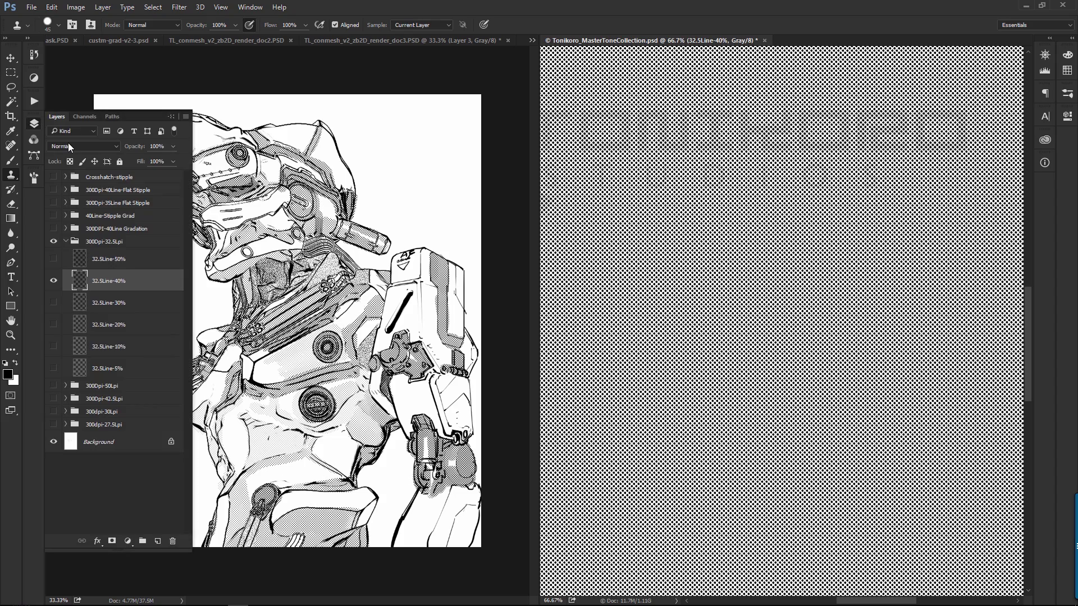
left_click(89, 324)
left_click(376, 395)
mouse_move(445, 378)
left_mouse_down()
mouse_move(463, 401)
mouse_move(467, 426)
left_mouse_up()
mouse_move(398, 398)
left_mouse_down()
mouse_move(403, 413)
mouse_move(420, 393)
mouse_move(433, 412)
left_mouse_up()
mouse_move(456, 493)
left_mouse_down()
mouse_move(438, 549)
mouse_move(476, 487)
mouse_move(459, 553)
mouse_move(423, 450)
mouse_move(421, 540)
left_mouse_up()
mouse_move(403, 302)
left_mouse_down()
mouse_move(416, 337)
mouse_move(425, 263)
left_mouse_up()
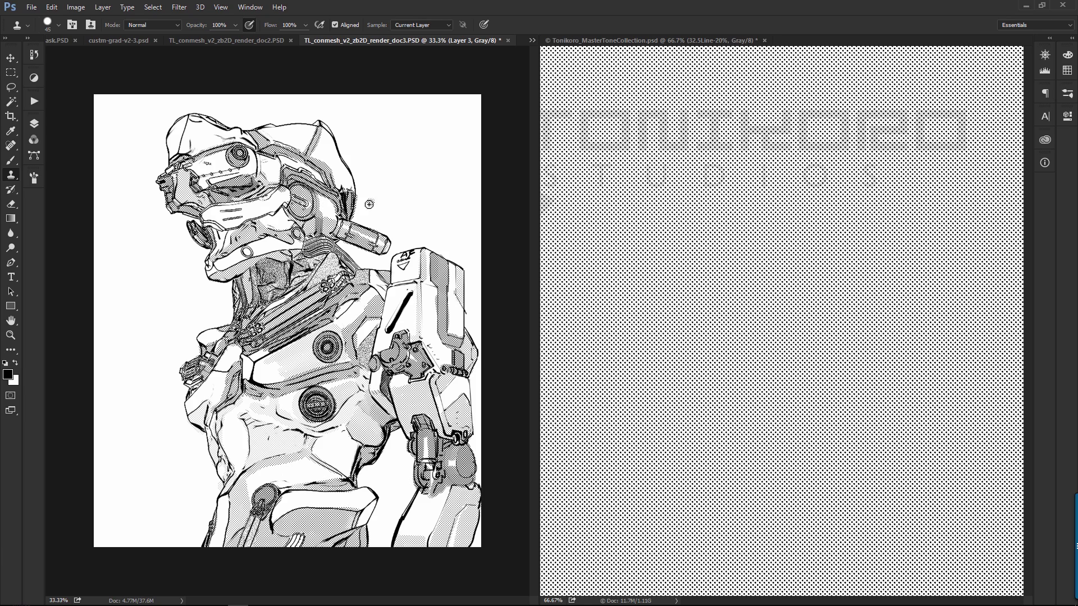
Show the 32.5Line-5% tone layer, hide the 32.5Line-20% layer, and return to the artwork with the Clone Stamp.
key("z")
left_click(653, 40)
left_click(34, 124)
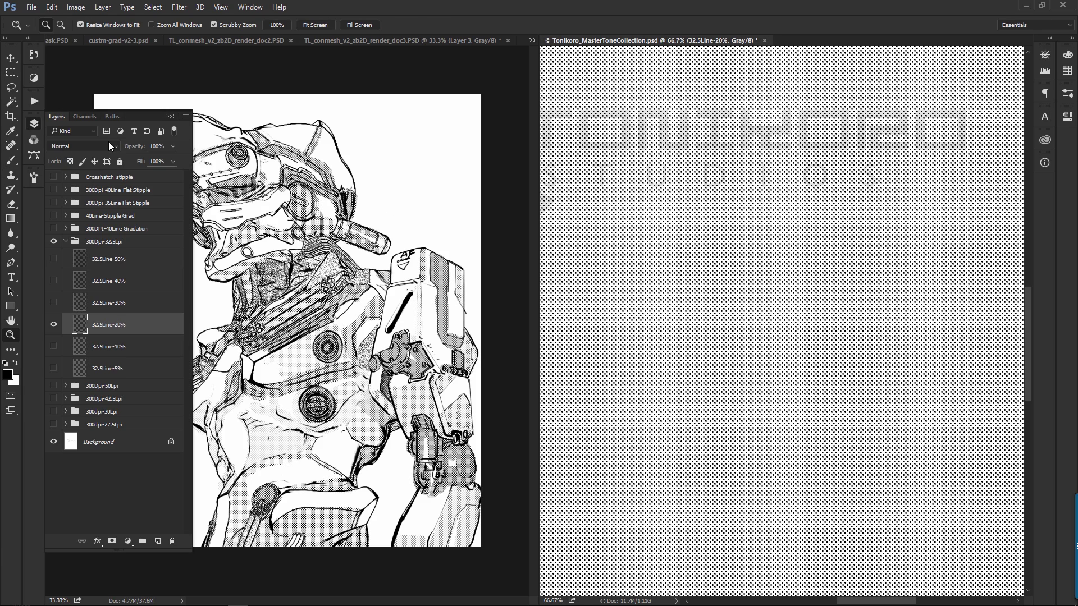
left_click(107, 368)
left_click(53, 368)
left_click(53, 325)
left_click(621, 233)
key("s")
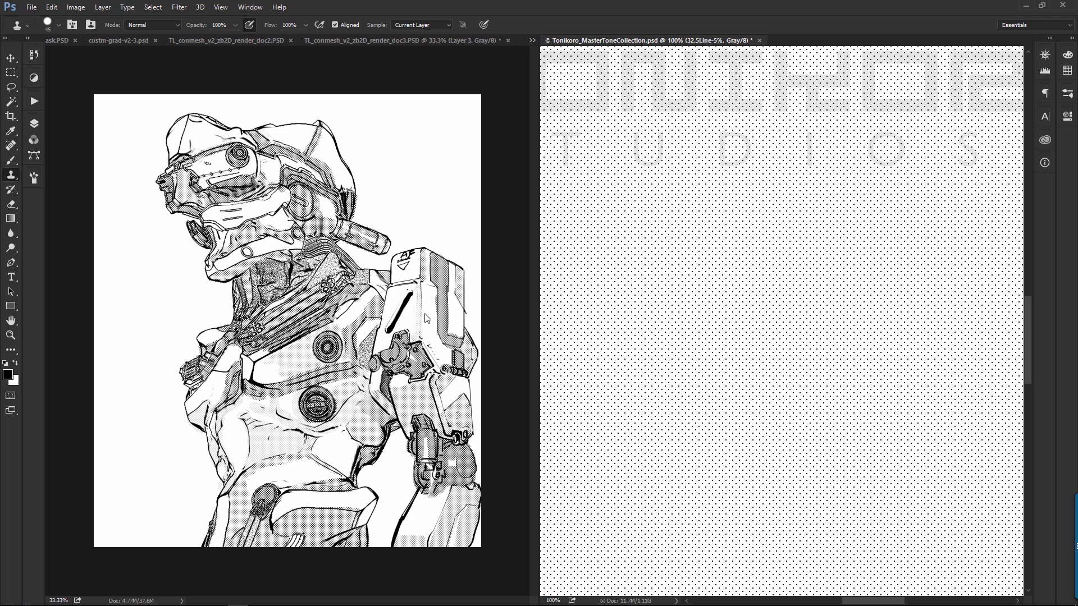
left_click(428, 310)
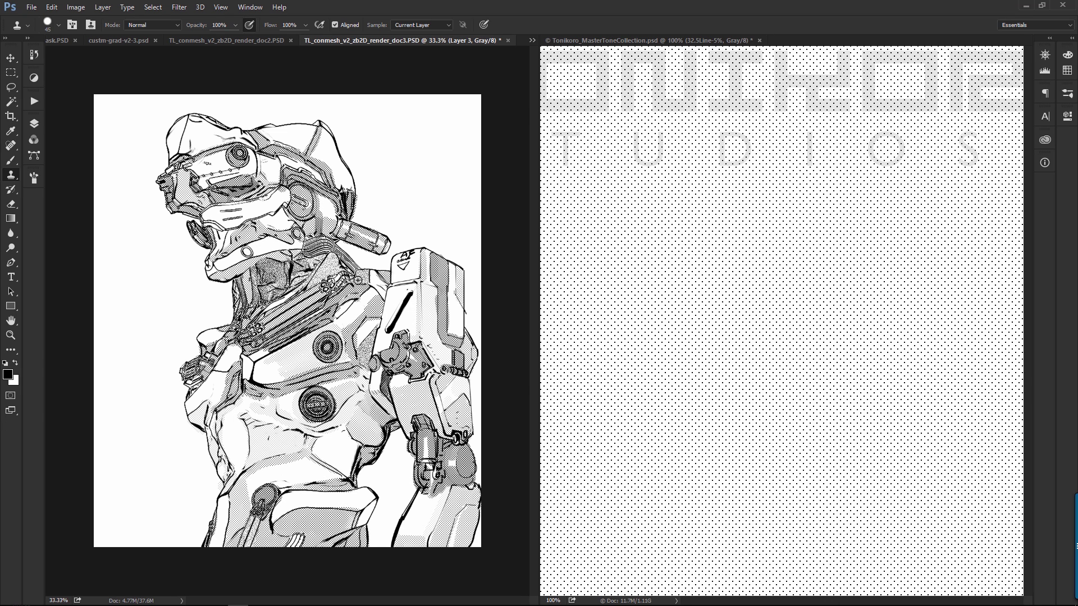
Erase highlights out of the tone on the shoulder joint mechanism and the elbow cylinder on Layer 3.
key("z")
left_click(413, 330)
left_click(270, 291)
left_click(341, 340)
key("e")
scroll(337, 178, "down", 3)
scroll(337, 177, "right", 1)
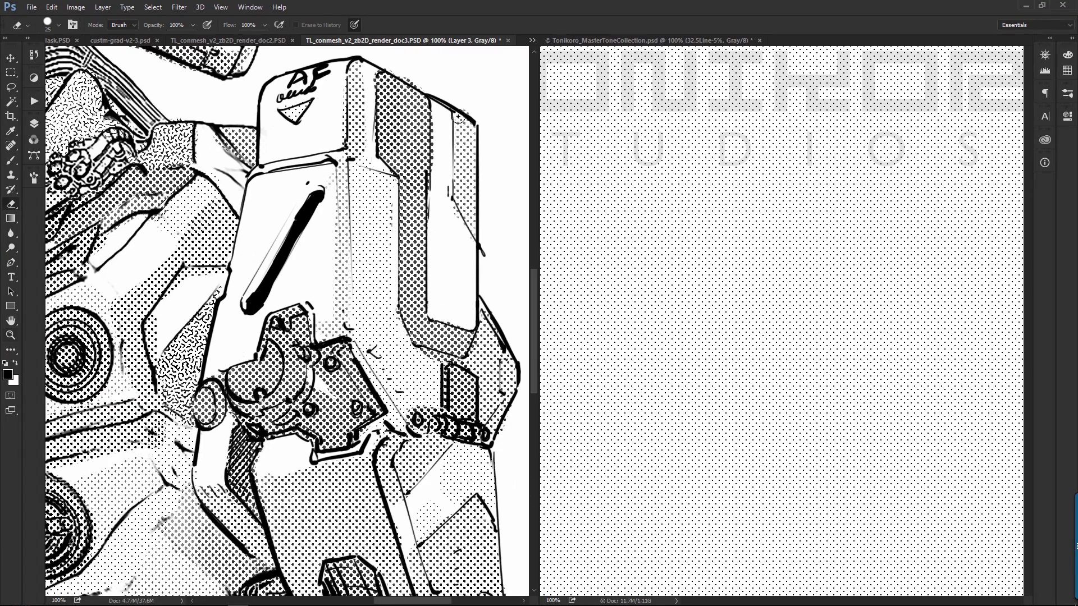
scroll(445, 180, "down", 2)
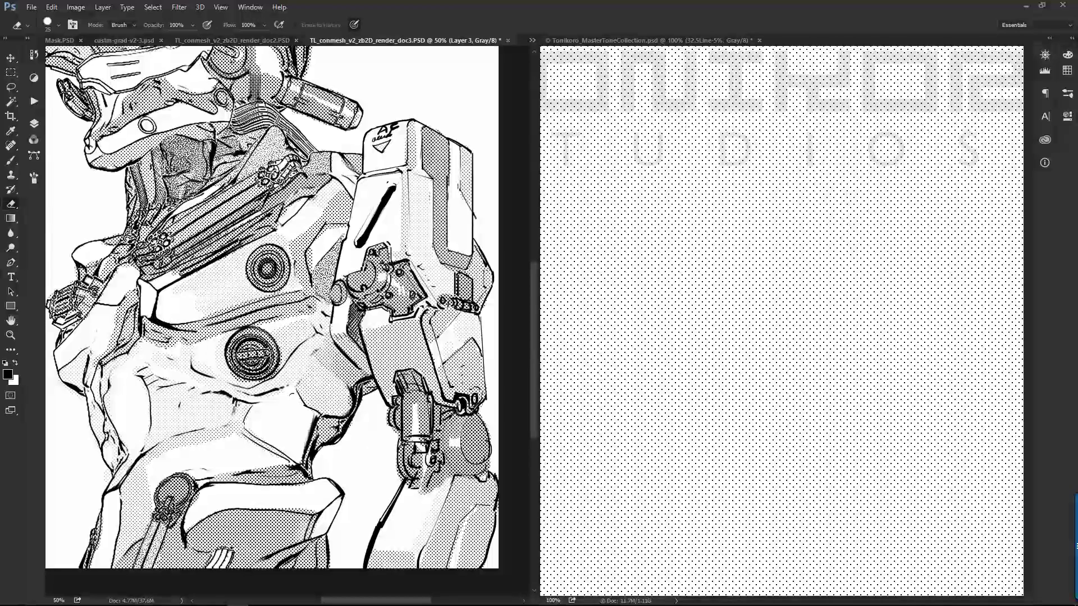
left_click_drag(413, 420, 401, 315)
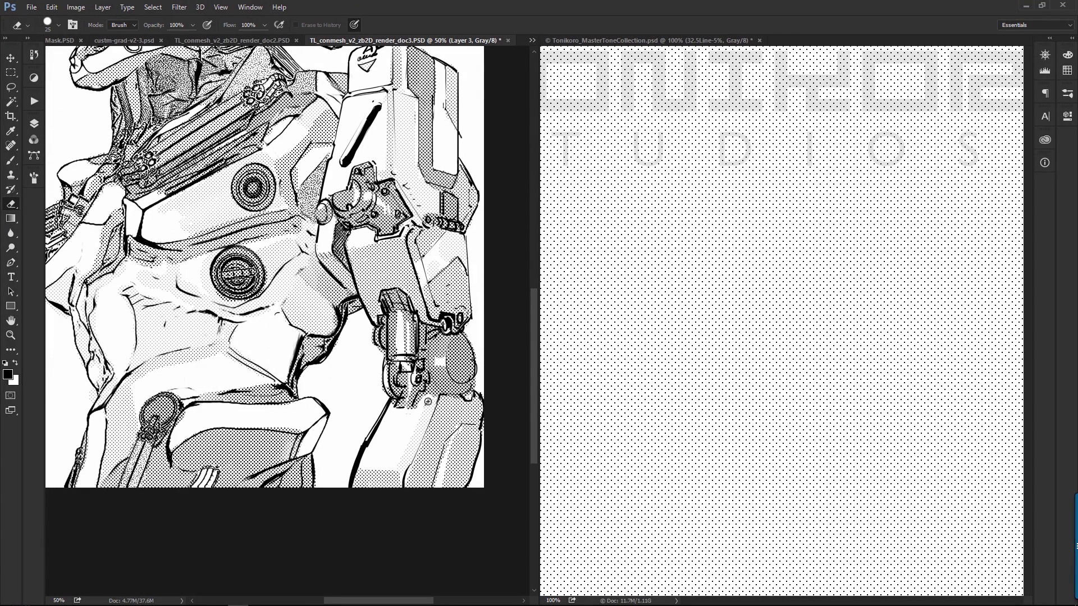
Return the tone collection to the tabbed documents and view the toned artwork in full screen mode.
key("z")
mouse_move(375, 410)
left_mouse_down()
mouse_move(320, 411)
mouse_move(374, 410)
left_mouse_up()
left_click_drag(775, 186, 674, 185)
left_click_drag(601, 41, 761, 46)
left_click(721, 41)
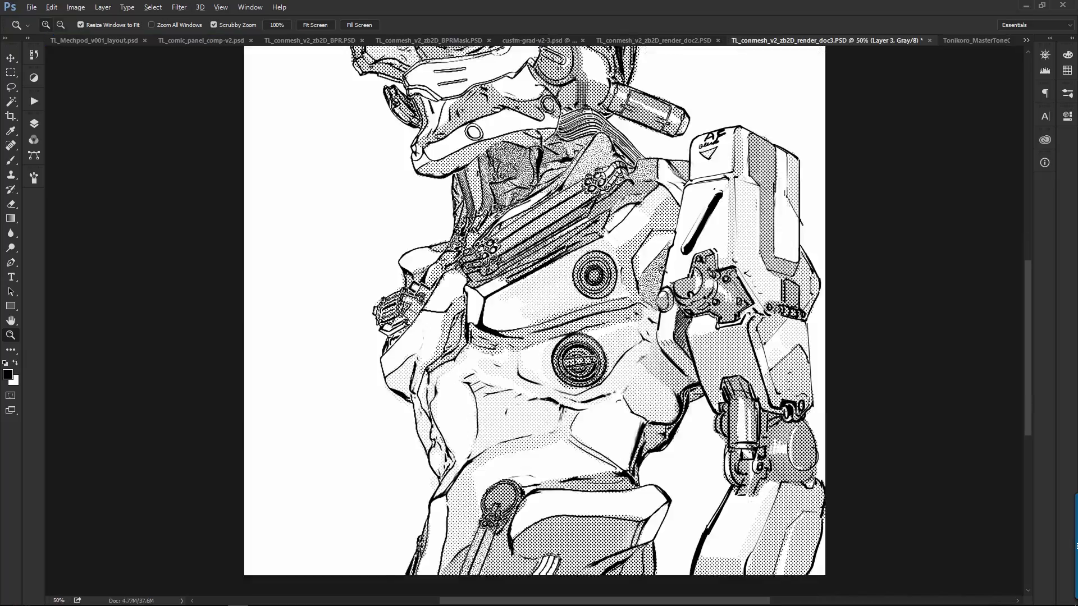
left_click(637, 251, "alt")
key("f")
left_click_drag(622, 329, 647, 254)
key("ctrl+plus")
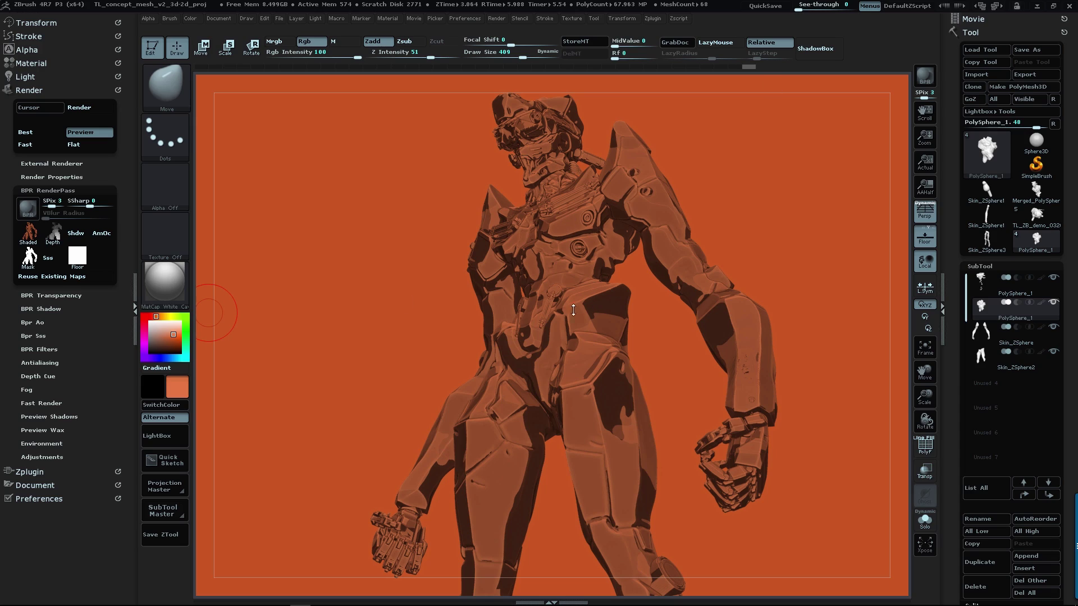
In ZBrush, expand the render properties and BPR Shadow settings, and set the render Details to 4.
left_click(51, 177)
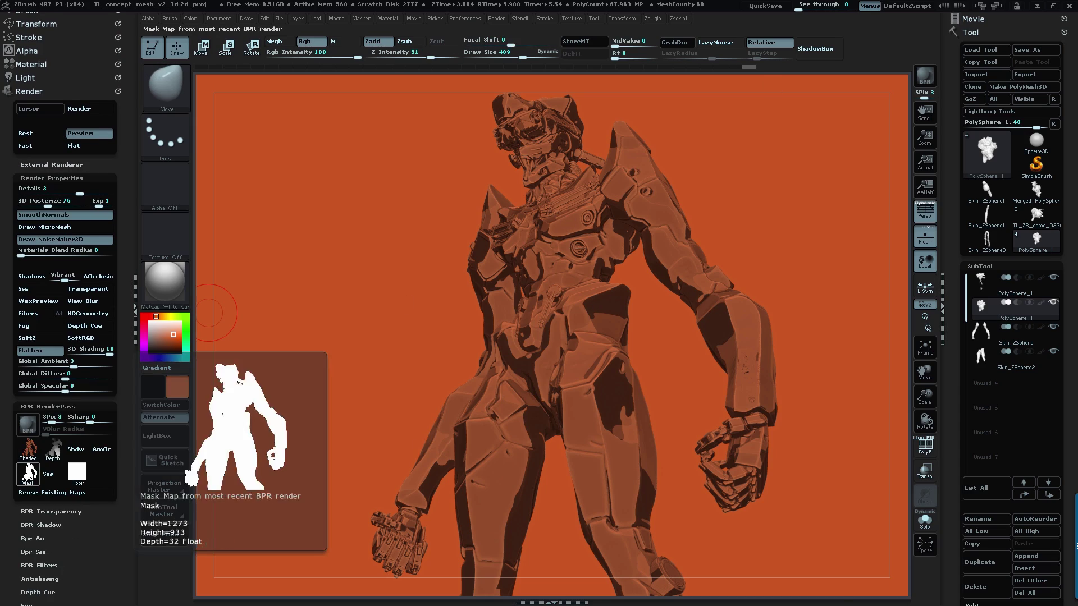
key("shift")
left_click(33, 77)
left_click(29, 335)
left_click(40, 433)
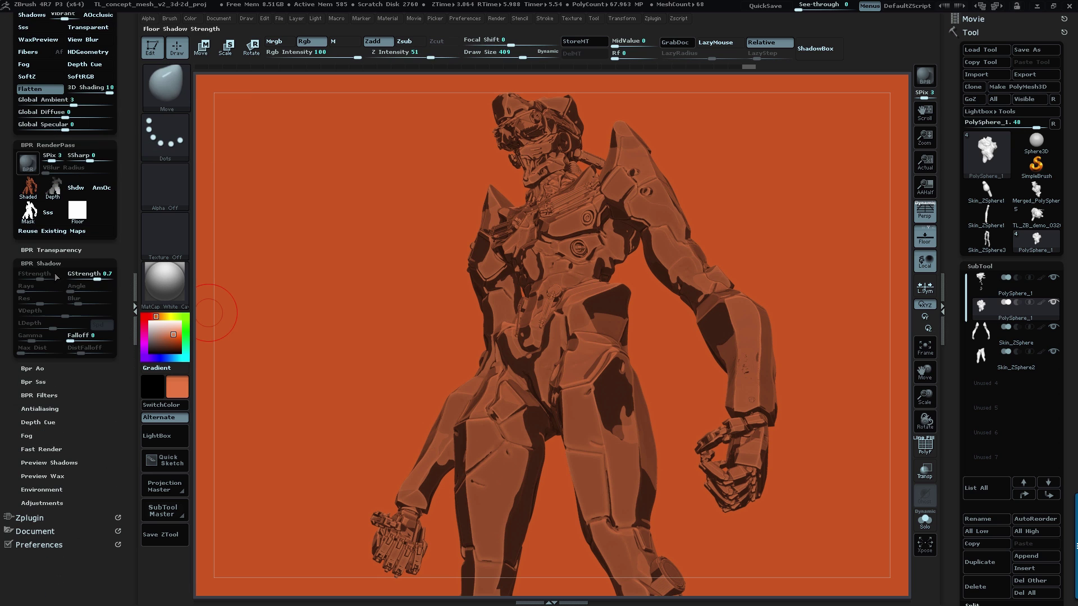
scroll(57, 68, "up", 3)
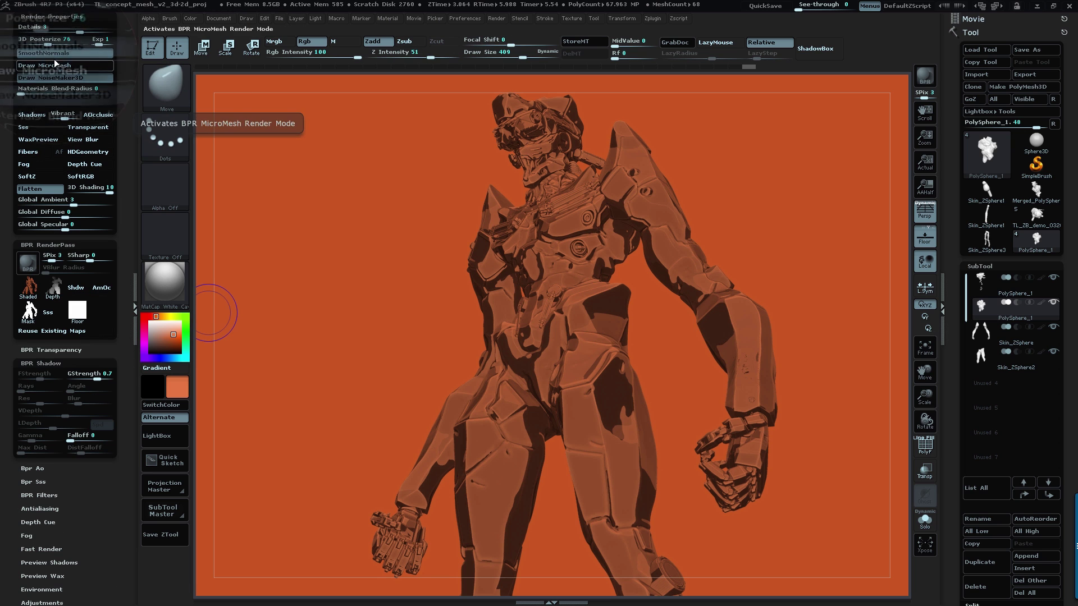
left_click(39, 79)
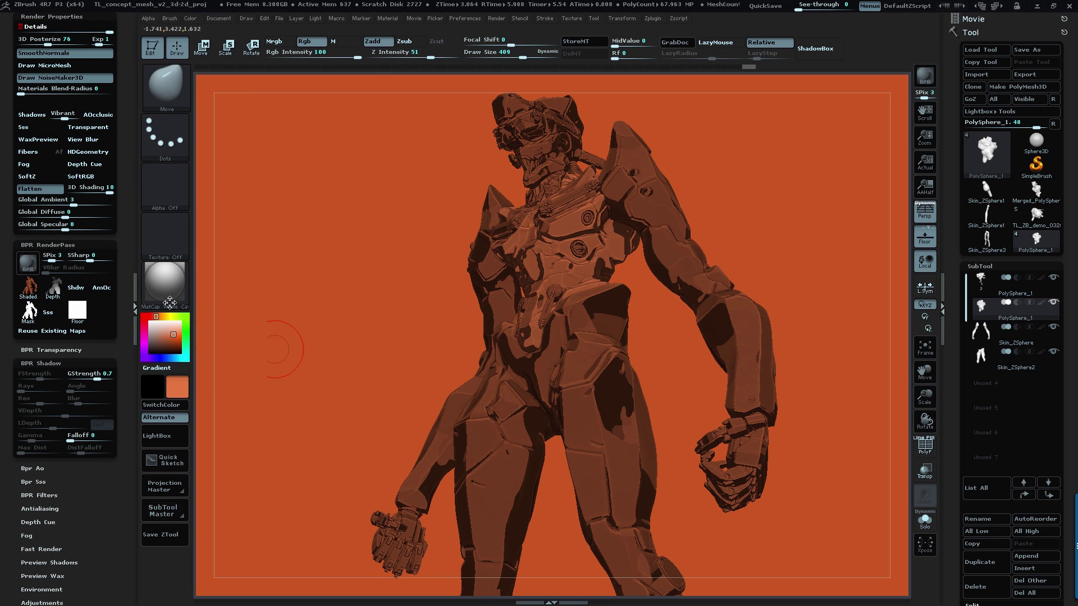
Resize the document to 1920 by 1080 with proportions unlocked.
scroll(120, 377, "down", 10)
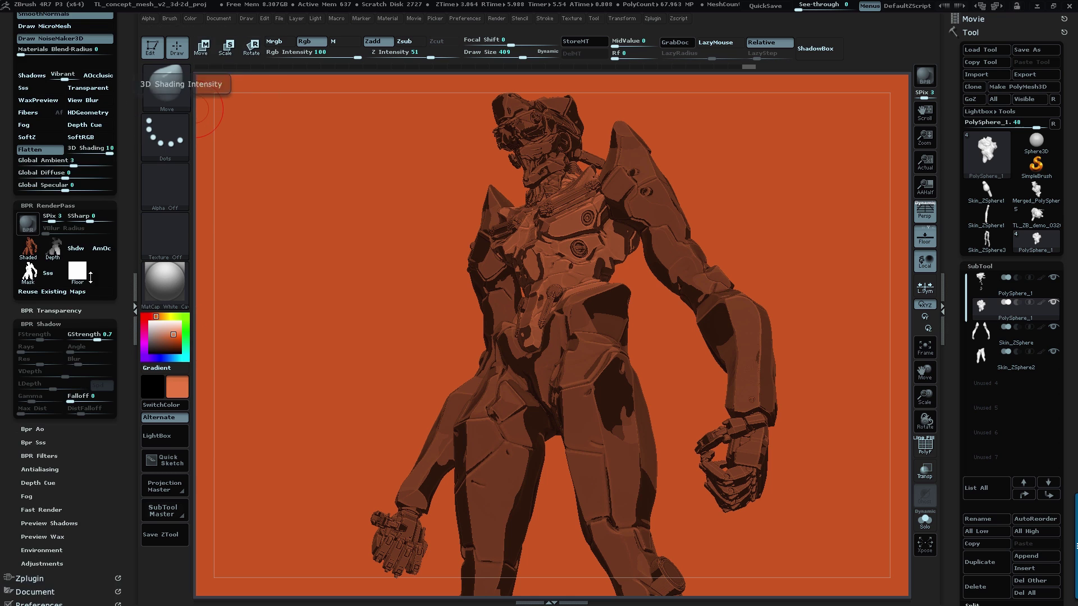
left_click(35, 309)
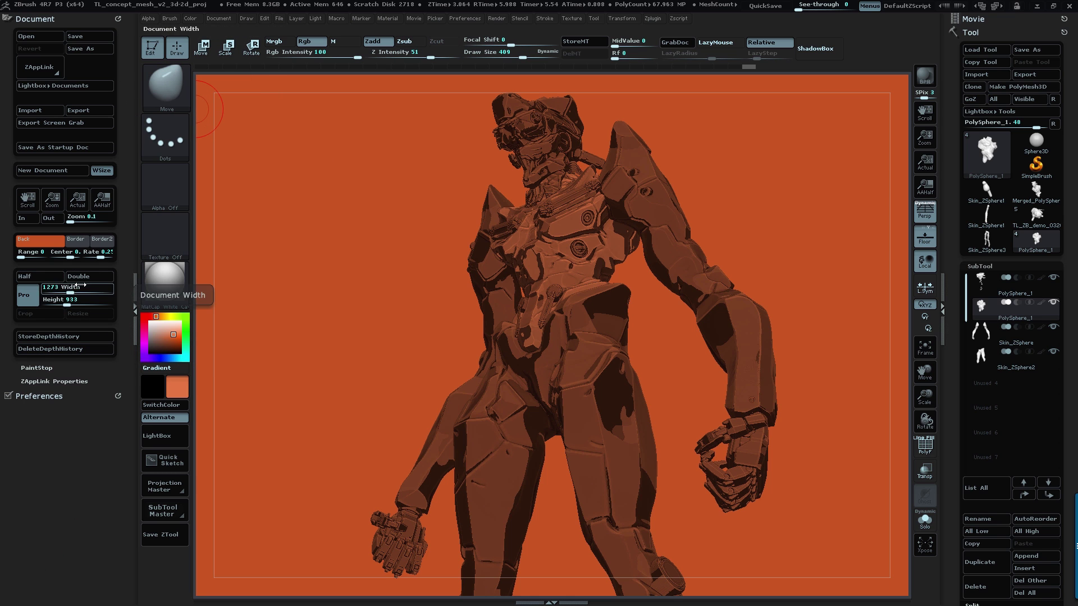
type("1920")
left_click(27, 295)
left_click(65, 299)
type("1080")
left_click(78, 314)
Clear the canvas, redraw the character in edit mode, turn it to a three-quarter view and render it with BPR.
left_click(540, 322)
key("ctrl+n")
left_click_drag(570, 318, 571, 505)
key("t")
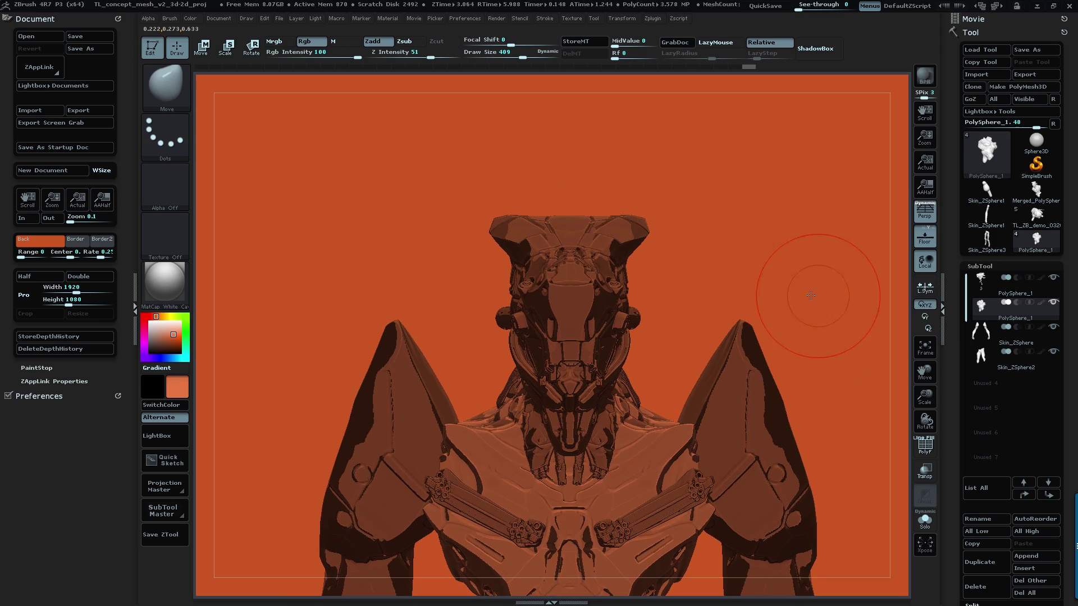
left_click_drag(801, 300, 831, 336)
key("shift+r")
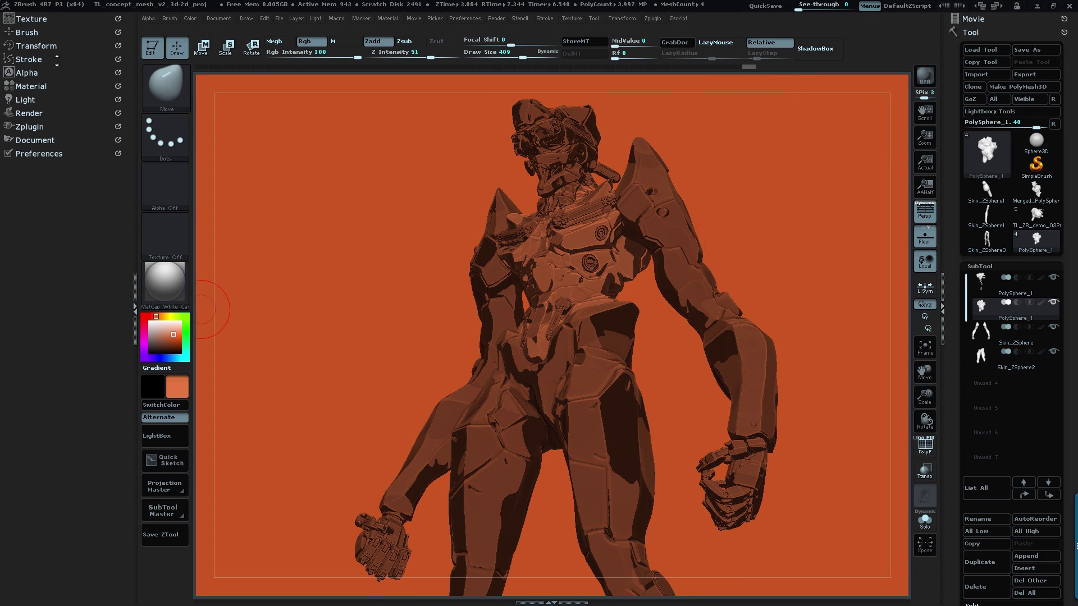
Set BPR filter F2 to Orton and render the character again with BPR.
left_click(35, 140)
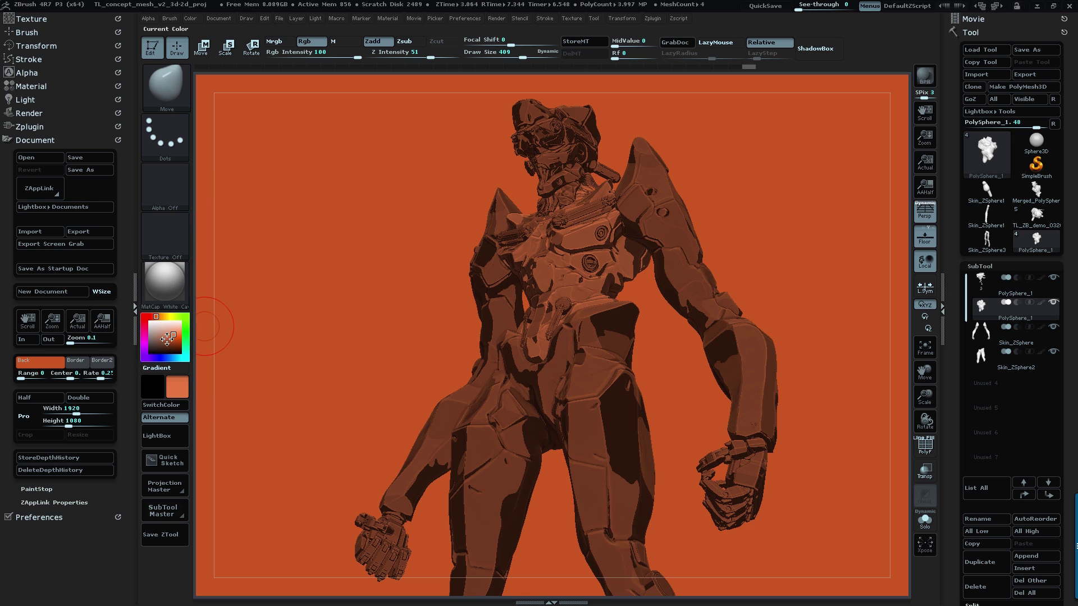
left_click(39, 114)
scroll(45, 225, "down", 7)
left_click(48, 284)
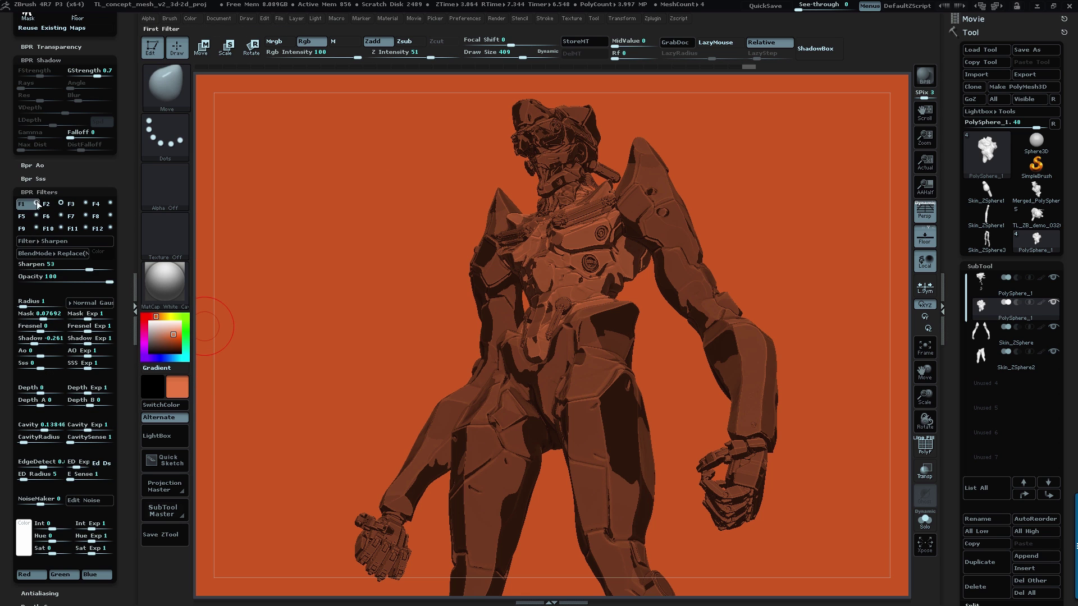
left_click(69, 254)
left_click(61, 236)
left_click(46, 203)
left_click(65, 241)
left_click(68, 169)
key("shift+r")
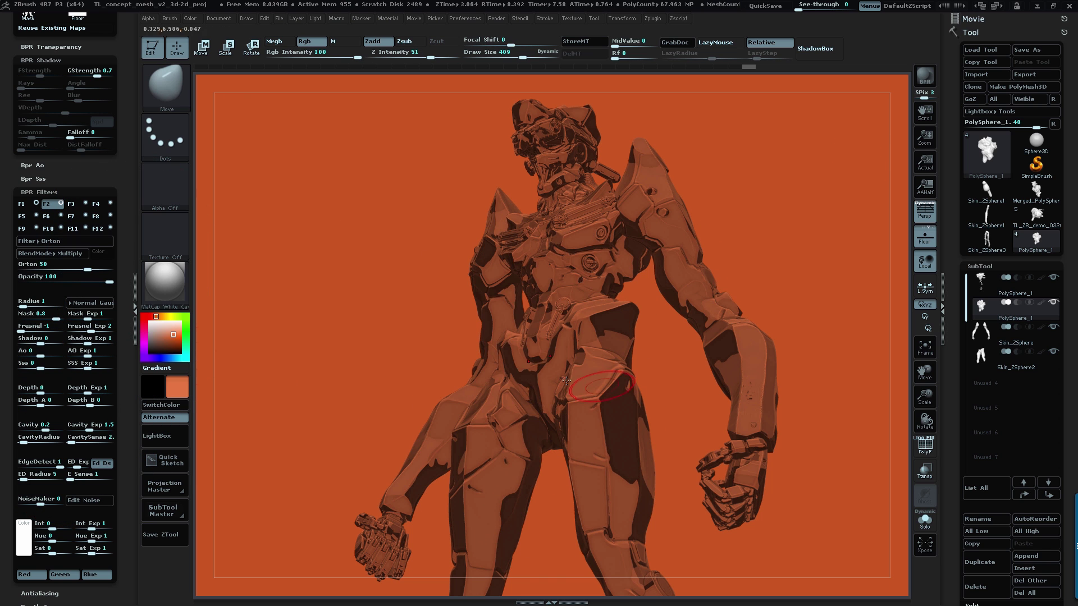
Export the shaded render pass as a Photoshop file, basing its name on an existing render with the suffix -1.
scroll(65, 337, "up", 6)
left_click(28, 394)
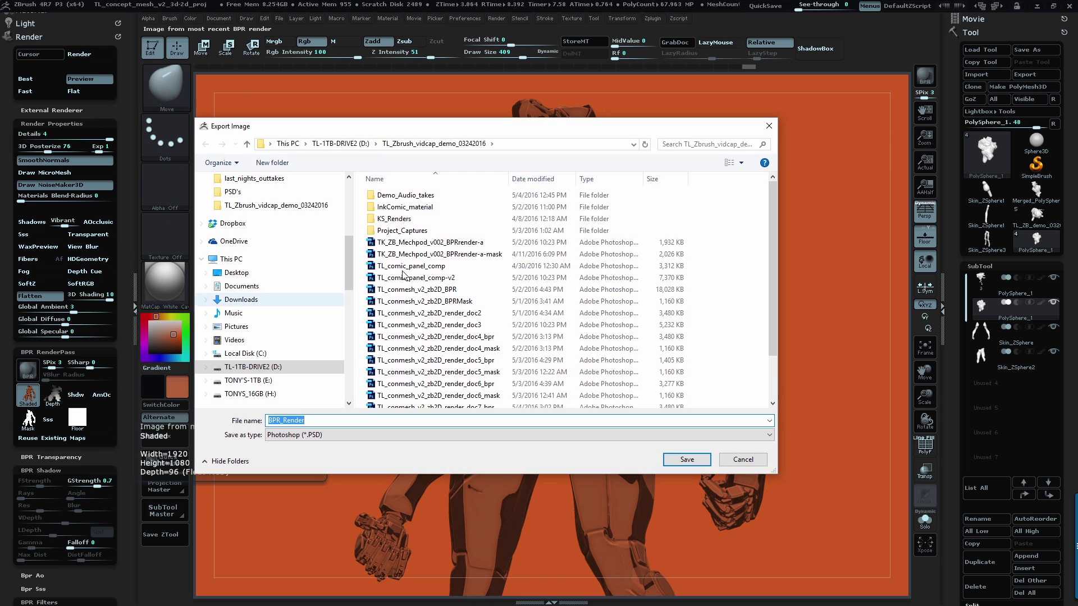
scroll(561, 348, "down", 2)
left_click(496, 356)
left_click(371, 420)
type("-1")
left_click(679, 460)
Export the mask render pass as a Photoshop file, basing its name on an existing render with the suffix mask.
left_click(28, 420)
left_click(483, 367)
left_click_drag(380, 421, 421, 452)
type("mask")
left_click(686, 459)
Switch to Photoshop and open the doc7-2 shaded BPR and mask render files together.
key("alt+Tab")
key("alt+Tab")
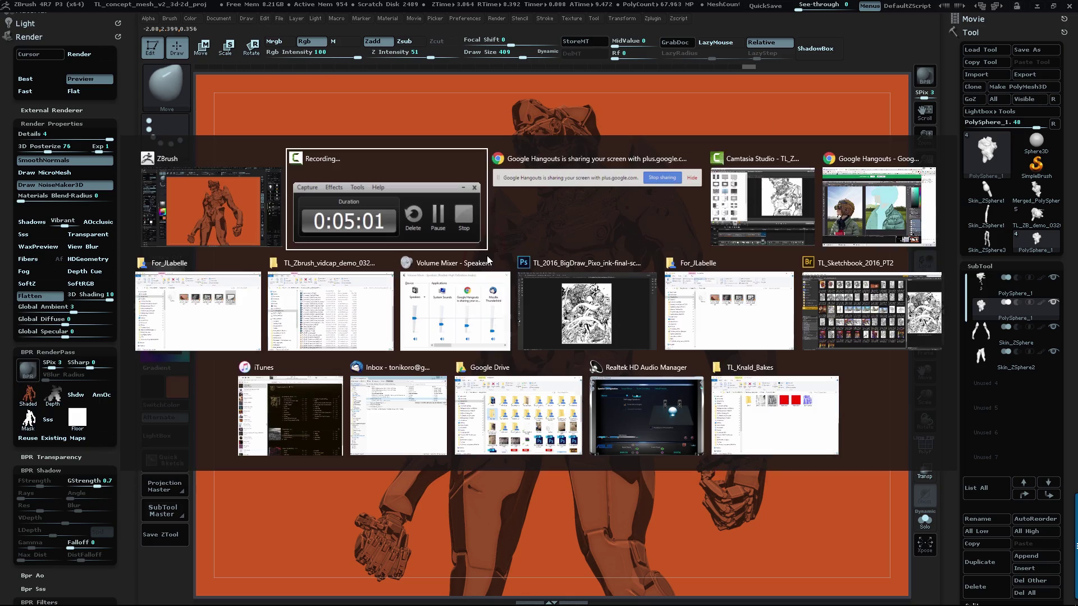
key("alt+Tab")
key("alt+Tab")
key("alt+Tab")
key("alt+Tab")
key("alt+Tab")
key("alt+Tab")
key("ctrl+o")
scroll(550, 224, "down", 6)
left_click(550, 221)
left_click(550, 231, "ctrl")
key("Return")
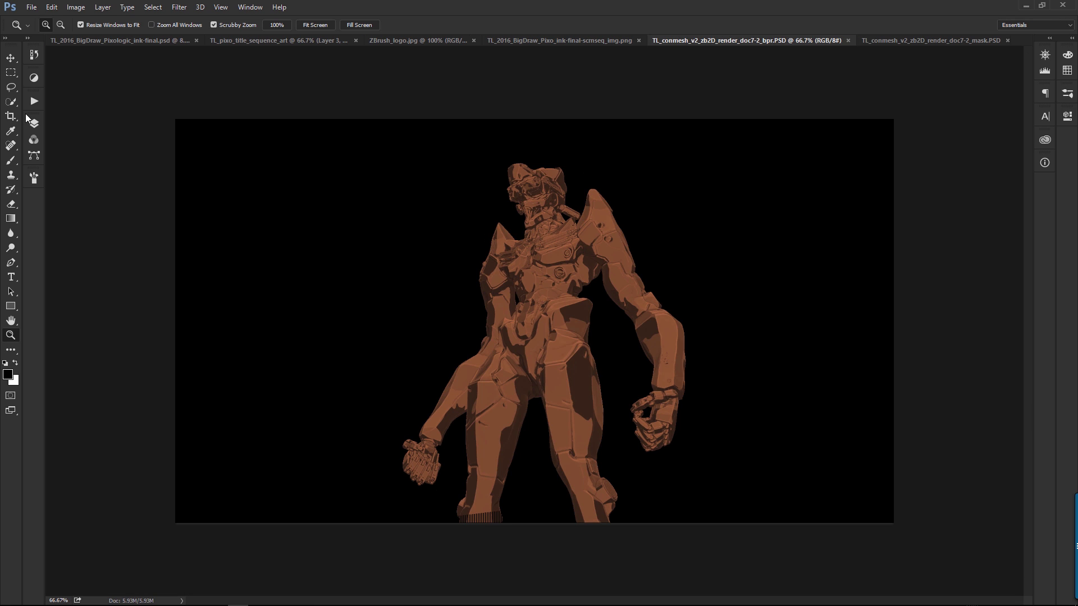
Paste the mask render into a new alpha channel of the shaded render and load it as a selection.
left_click(34, 139)
left_click(156, 540)
key("ctrl+v")
left_click_drag(101, 184, 121, 541)
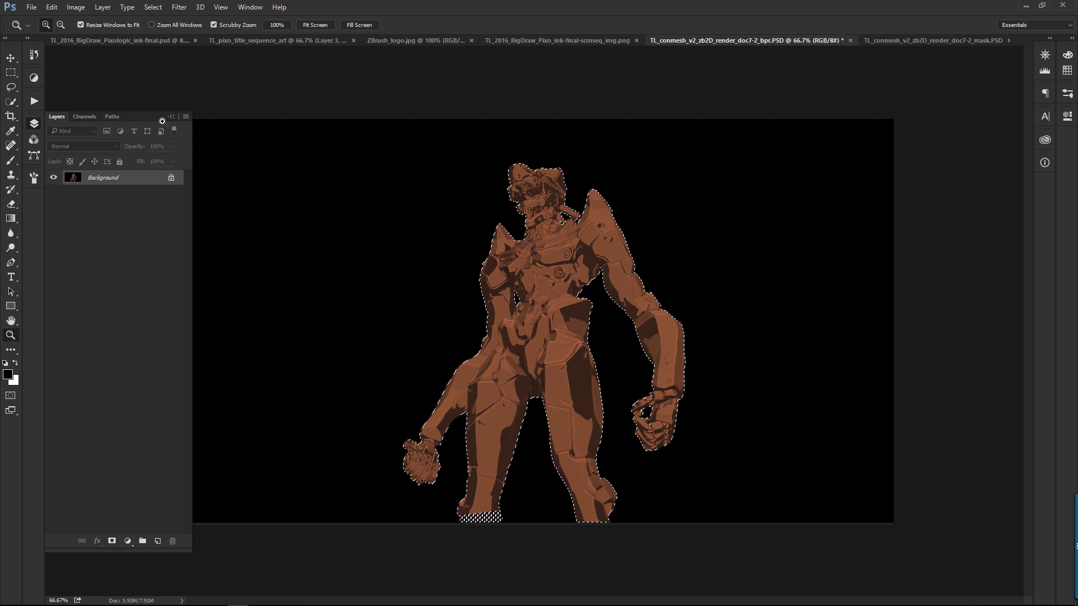
Add a new layer, invert the selection, fill the area around the character with bright orange and deselect.
left_click(158, 541)
key("ctrl+shift+i")
left_click(8, 374)
type("934d29")
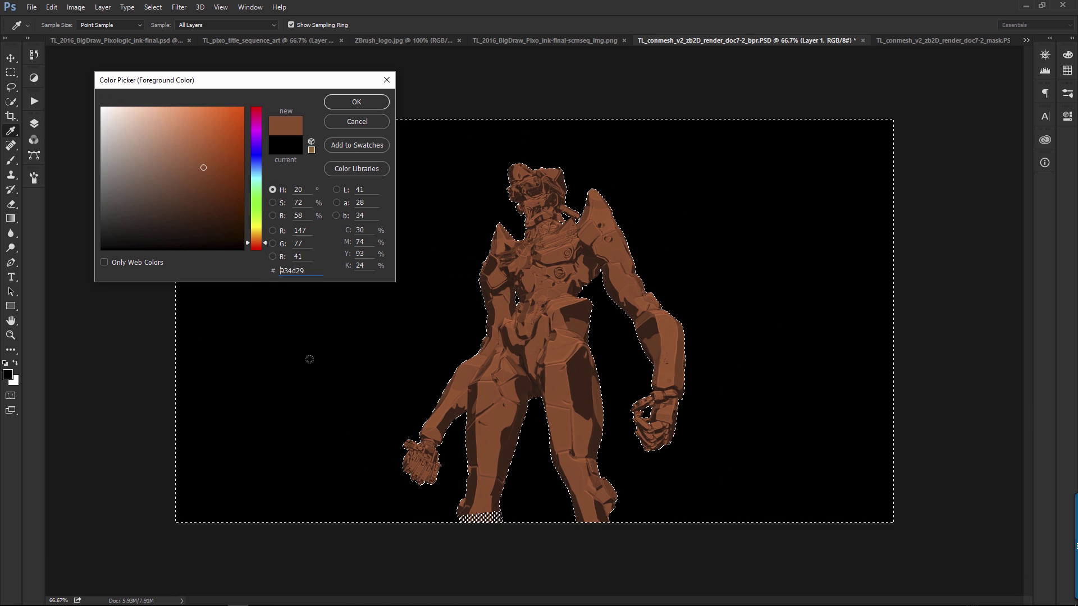
left_click(229, 114)
left_click(348, 105)
key("alt+BackSpace")
key("ctrl+d")
key("z")
left_click(517, 349)
left_click(530, 490, "alt")
left_click(580, 302)
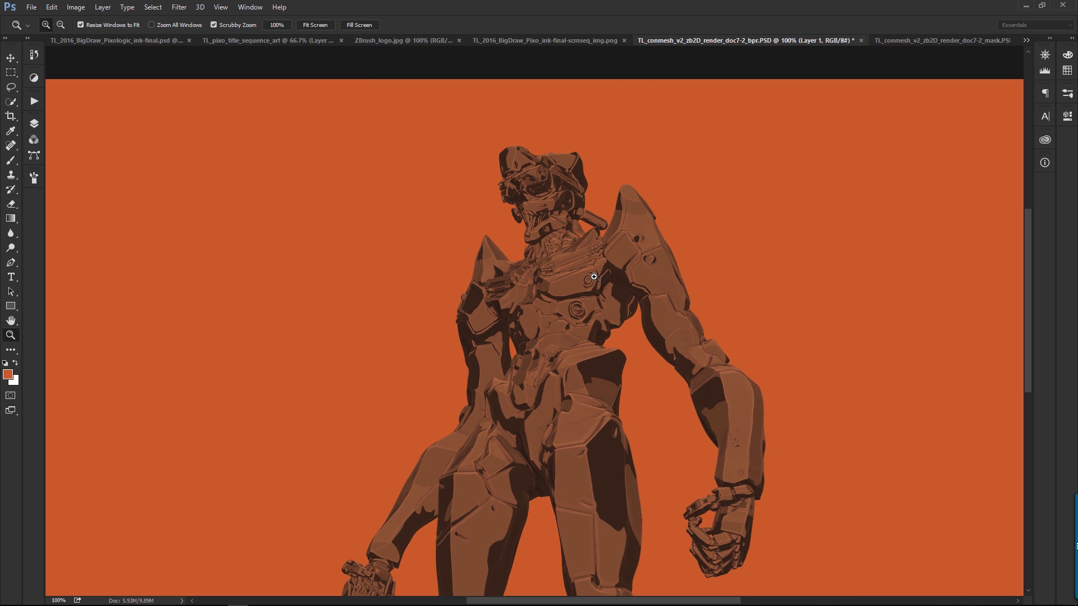
Load the Alpha 1 channel as a selection, copy the character from Background to its own layer and stack it on top.
left_click(35, 140)
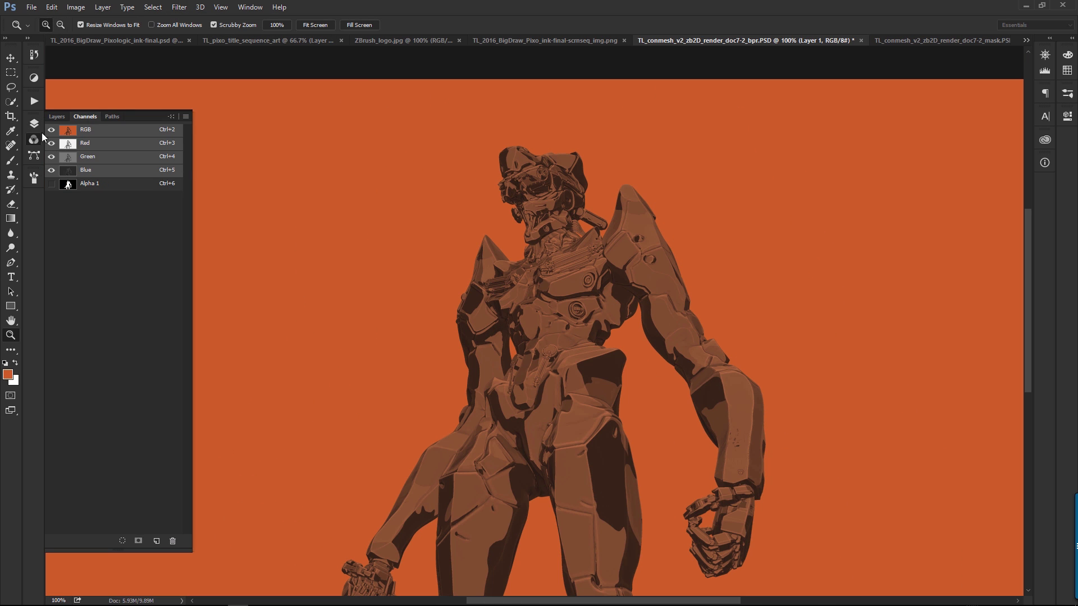
left_click(34, 124)
left_click(54, 192)
left_click(54, 192)
left_click(126, 192)
left_click(85, 116)
left_click(136, 183, "ctrl")
left_click(57, 116)
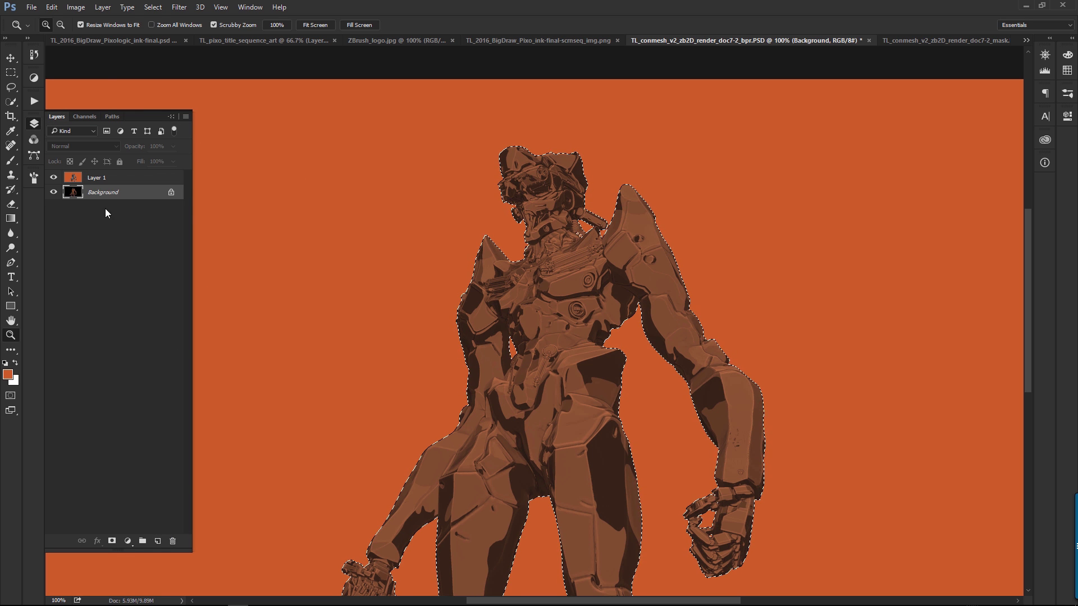
key("ctrl+j")
left_click_drag(104, 189, 103, 173)
Sample a dark brown from the character, then scale up the isolated character layer on the canvas.
left_click(467, 266, "alt")
left_click(34, 123)
left_click(119, 194)
key("i")
left_click(587, 370)
left_click(34, 124)
left_click(105, 178)
key("ctrl+t")
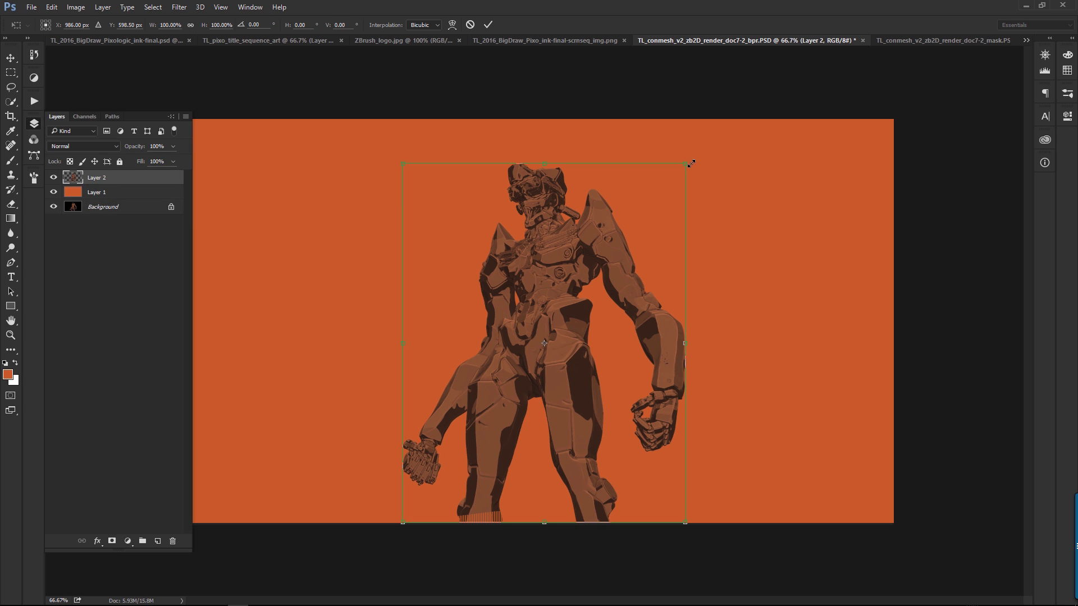
left_click_drag(685, 165, 718, 148)
key("Return")
Choose a brush preset and reduce its size for fine line work on the legs.
key("z")
left_click(567, 391)
left_click(567, 391)
key("b")
right_click(145, 152)
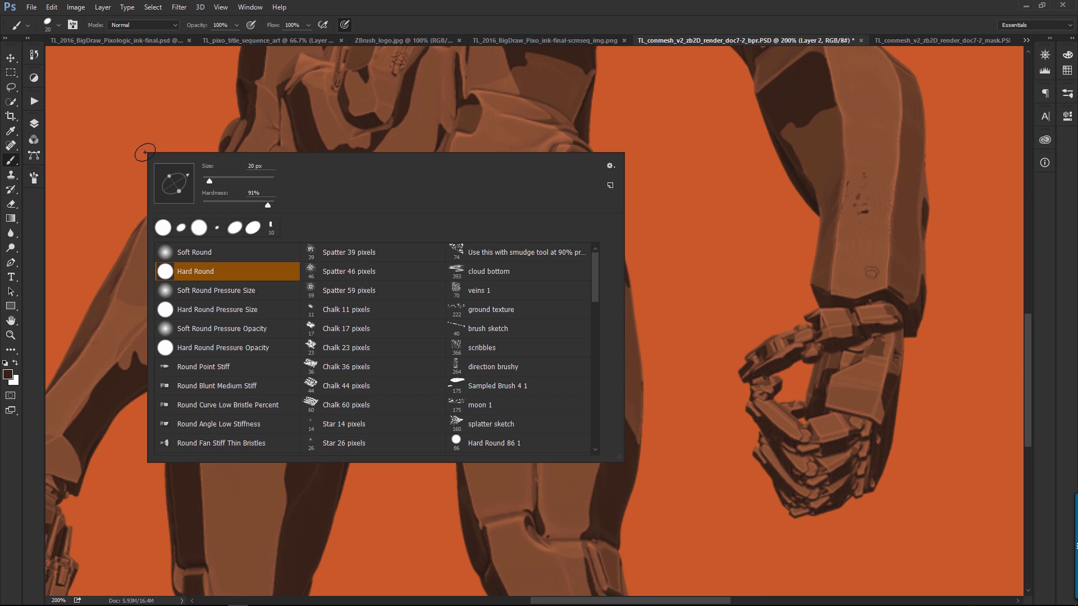
left_click(34, 177)
left_click(79, 214)
left_click(542, 296)
key("bracketleft")
key("bracketleft")
key("bracketleft")
key("bracketleft")
key("bracketleft")
key("bracketleft")
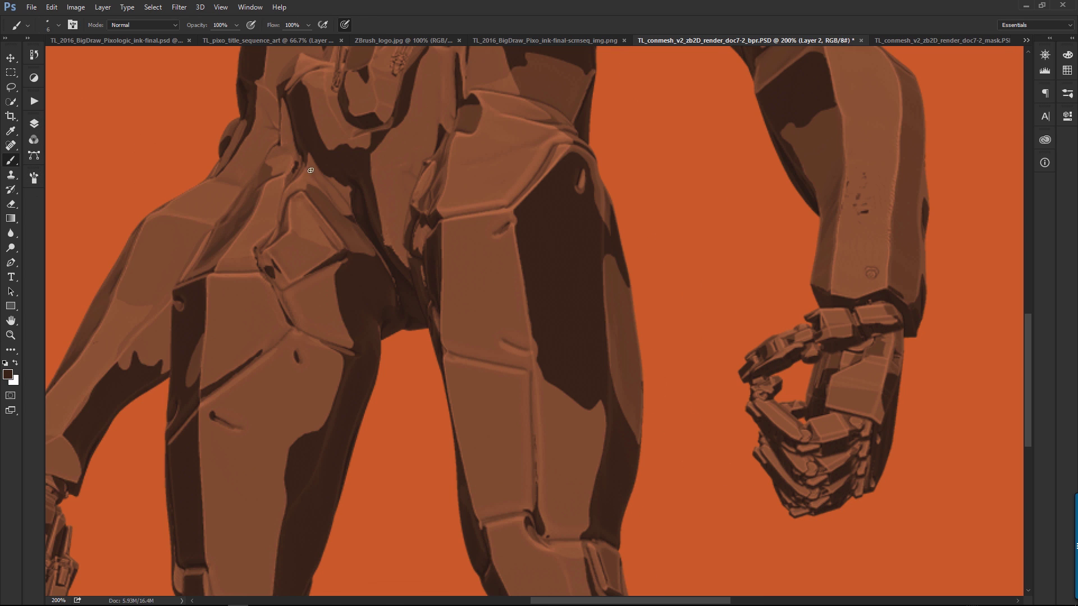
Create a new layer above the character named line edit.
left_click(34, 124)
left_click(157, 541)
double_click(97, 177)
type("line edit")
key("Return")
key("F7")
Ink the panel seams and small slots on both thighs in dark brown, rotating the canvas as needed.
left_click_drag(495, 231, 566, 202)
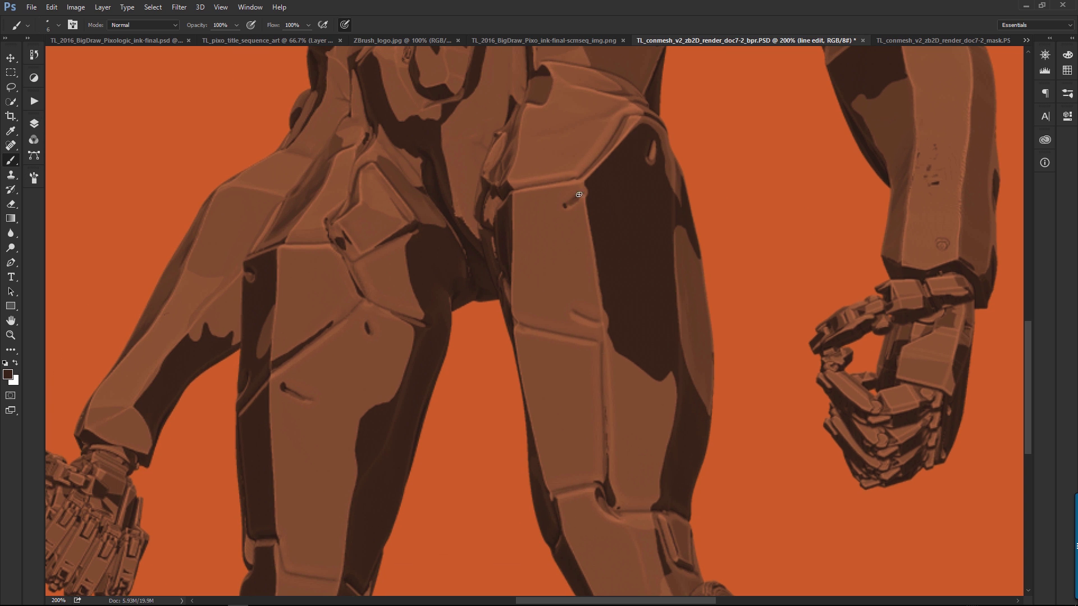
mouse_move(597, 323)
left_mouse_down()
mouse_move(740, 271)
mouse_move(728, 396)
left_mouse_up()
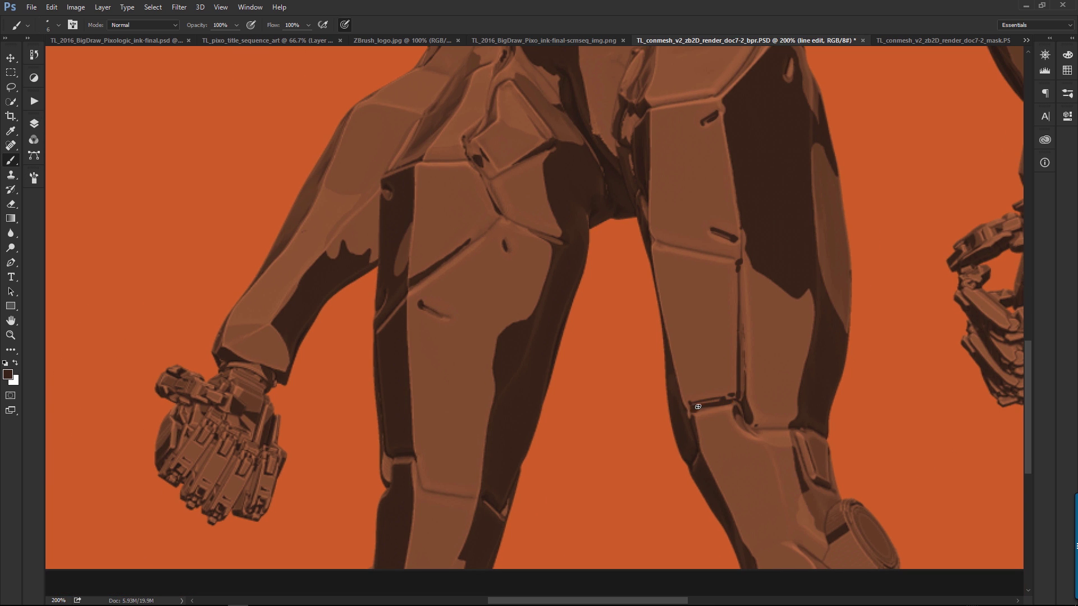
key("r")
mouse_move(802, 428)
left_mouse_down()
mouse_move(469, 291)
mouse_move(494, 370)
left_mouse_up()
key("r")
left_click_drag(700, 261, 579, 284)
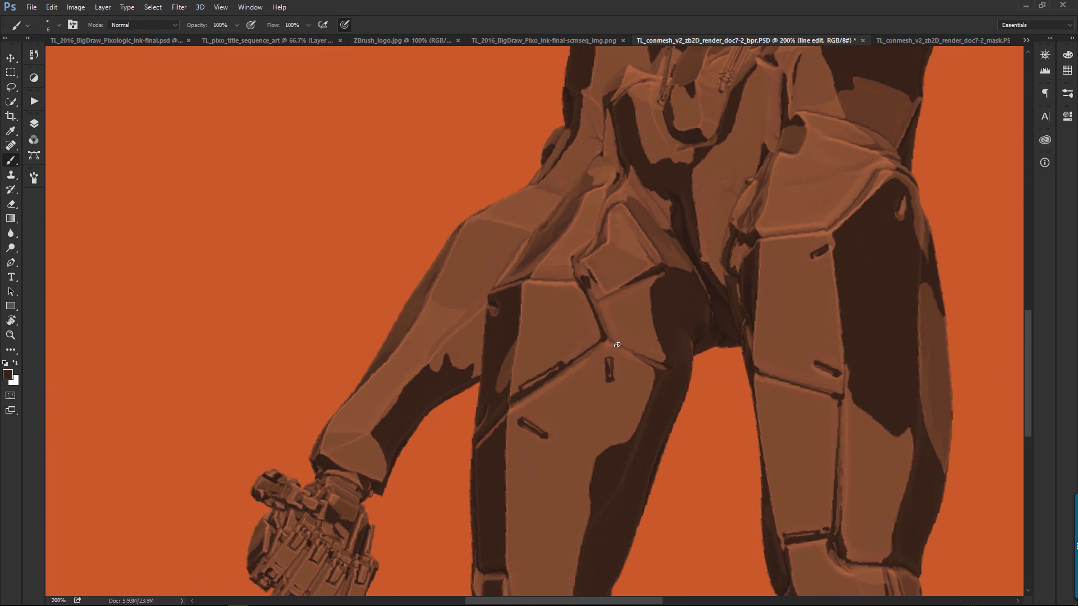
Ink the seams around the hip plate and the joint above it in dark brown.
left_click_drag(608, 340, 665, 369)
left_click_drag(589, 295, 648, 278)
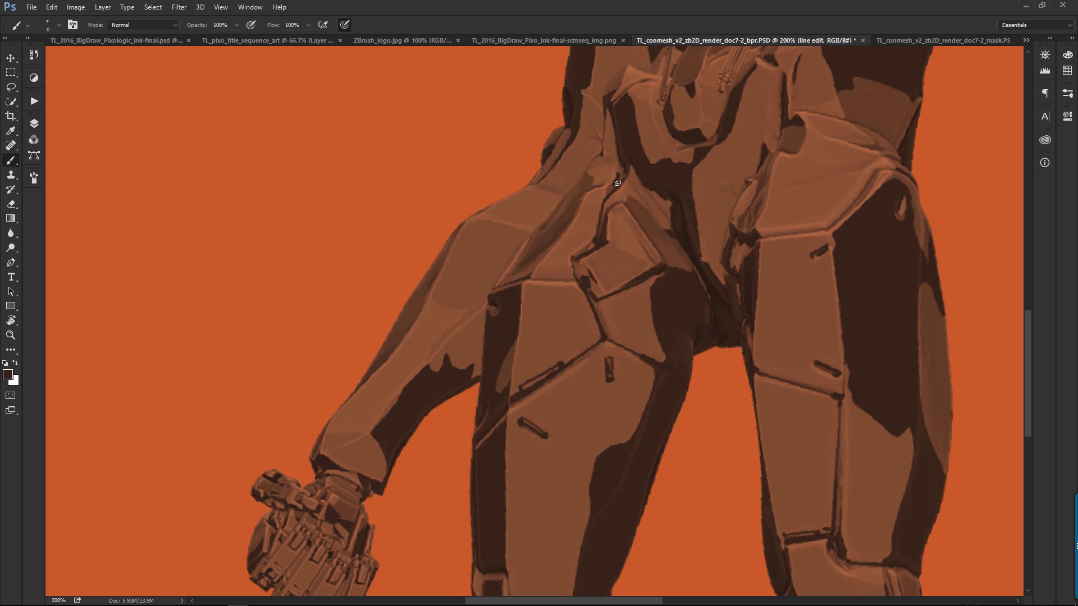
scroll(541, 163, "up", 3)
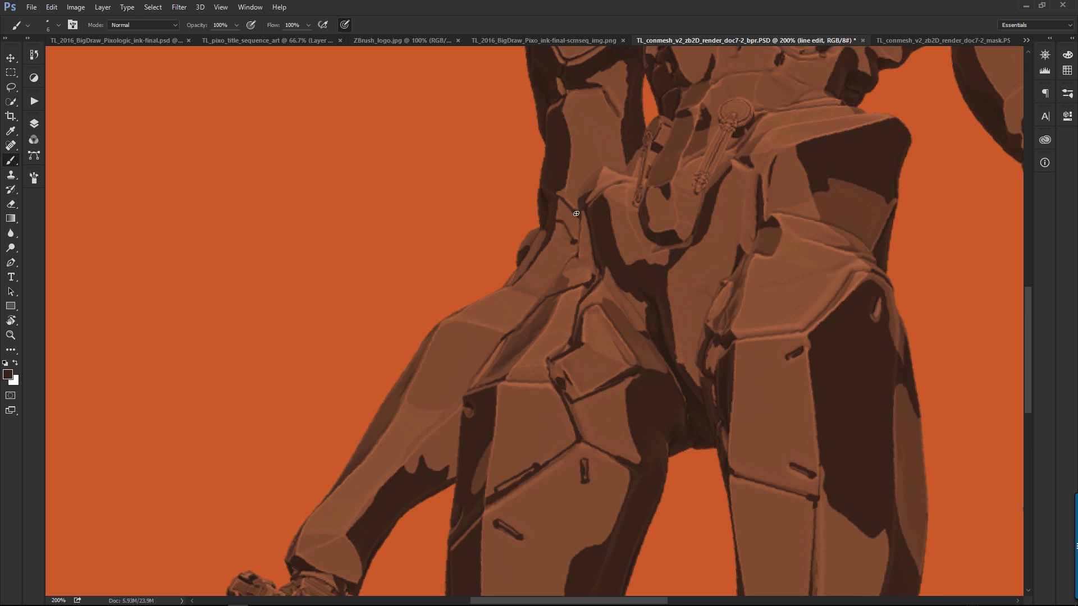
Ink the seams, slots and bolts on the shoulder plates, upper arms and elbow, sampling colors from the character.
scroll(494, 293, "up", 8)
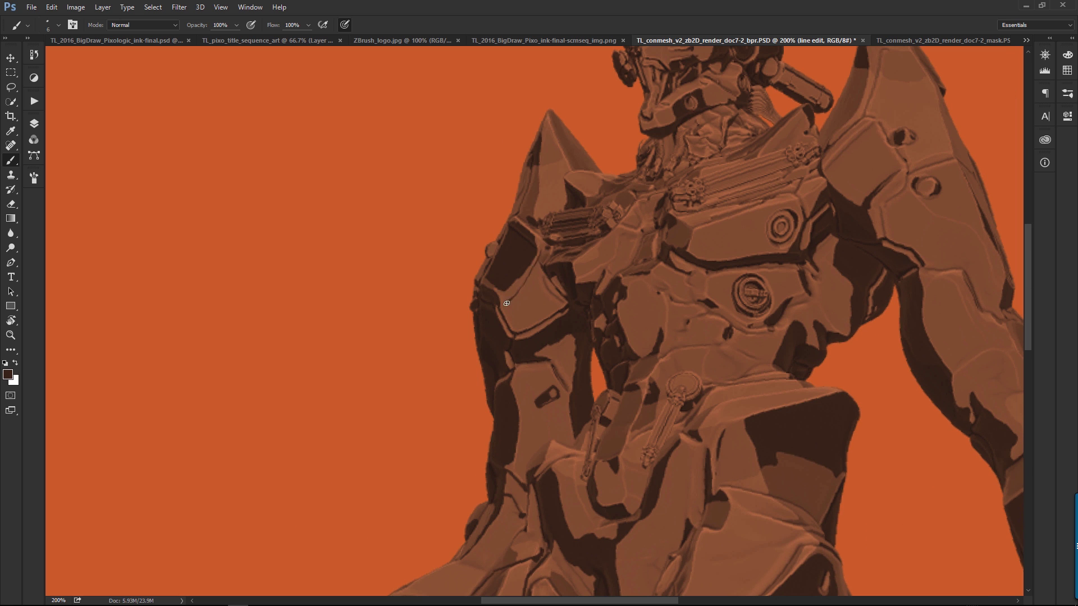
left_click(798, 195, "alt")
left_click(937, 225, "alt")
scroll(974, 243, "right", 5)
left_click_drag(788, 305, 571, 223)
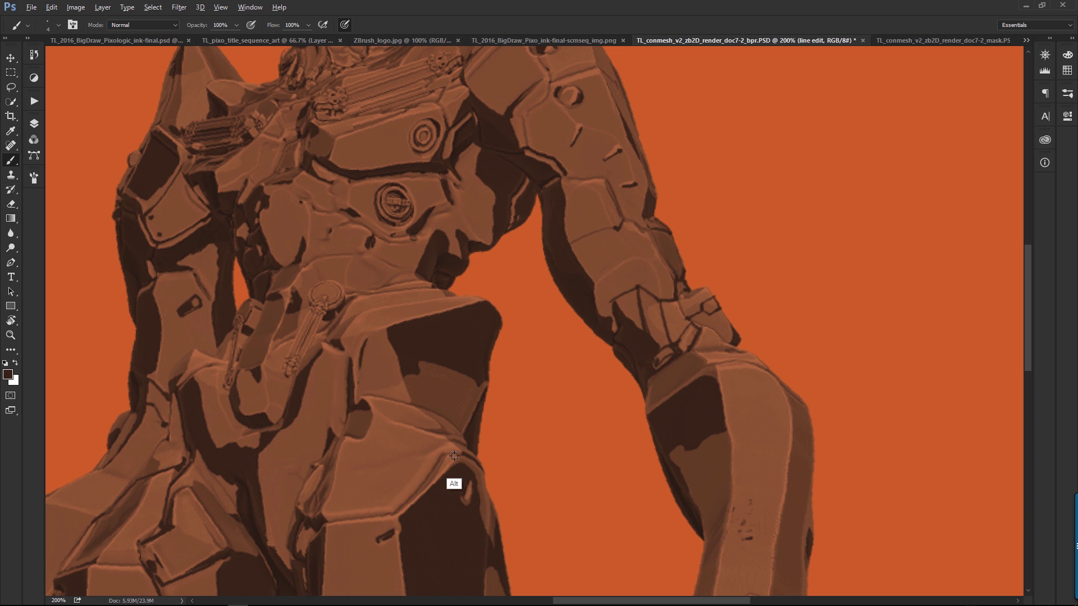
left_click_drag(707, 317, 783, 272)
left_click_drag(799, 359, 552, 413)
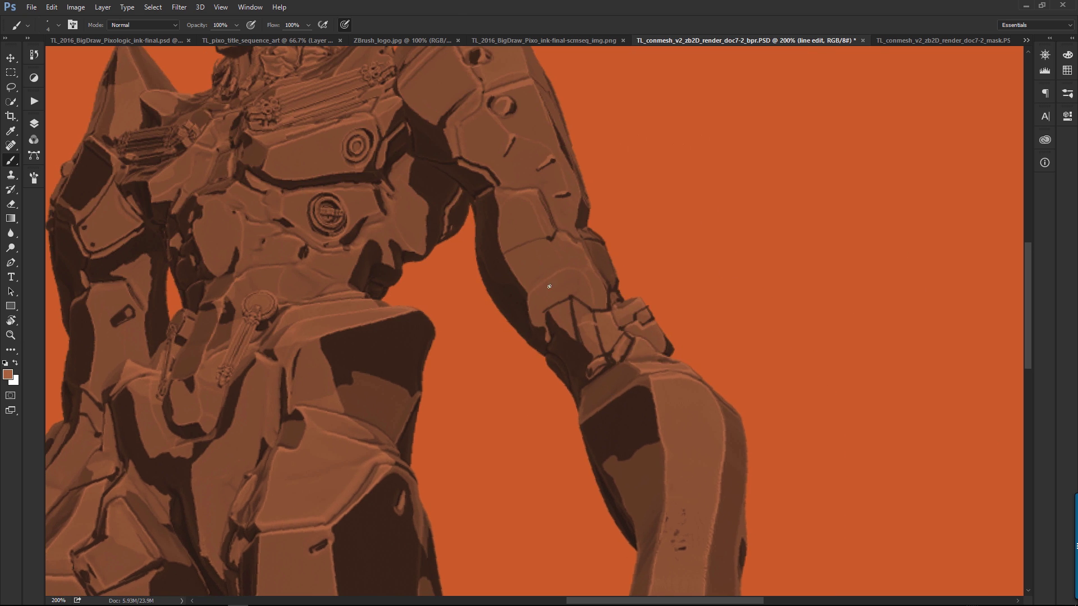
Touch up the torso lines and add bolt details beside the round chest emblem using sampled browns.
left_click(683, 334, "ctrl+alt")
left_click(684, 334, "ctrl+alt")
left_click(573, 403, "ctrl")
left_click(573, 403, "ctrl")
left_click_drag(592, 281, 730, 371)
left_click(739, 215, "alt")
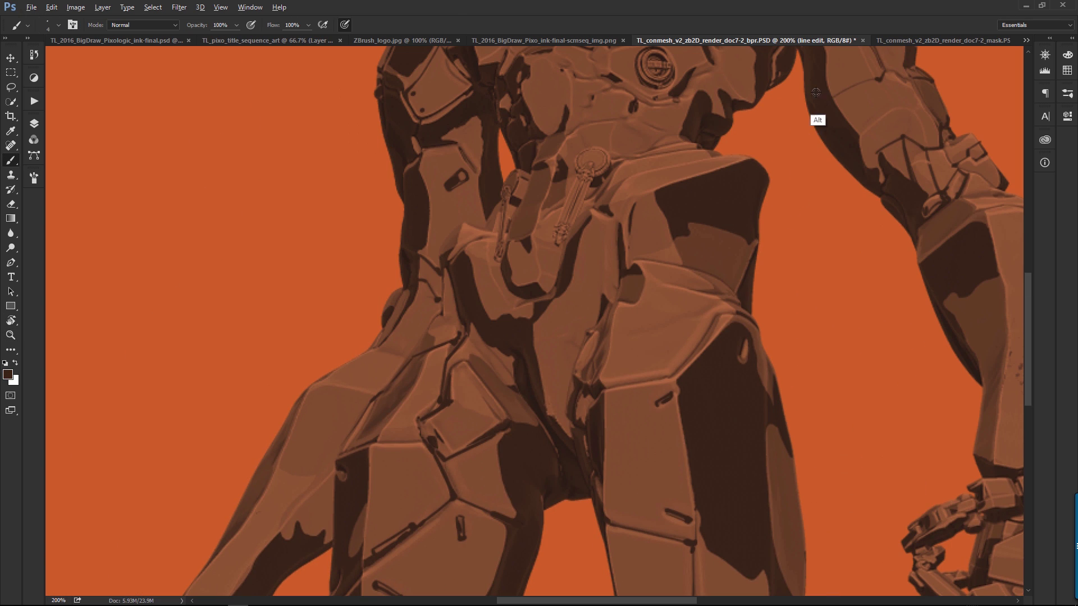
scroll(623, 180, "up", 5)
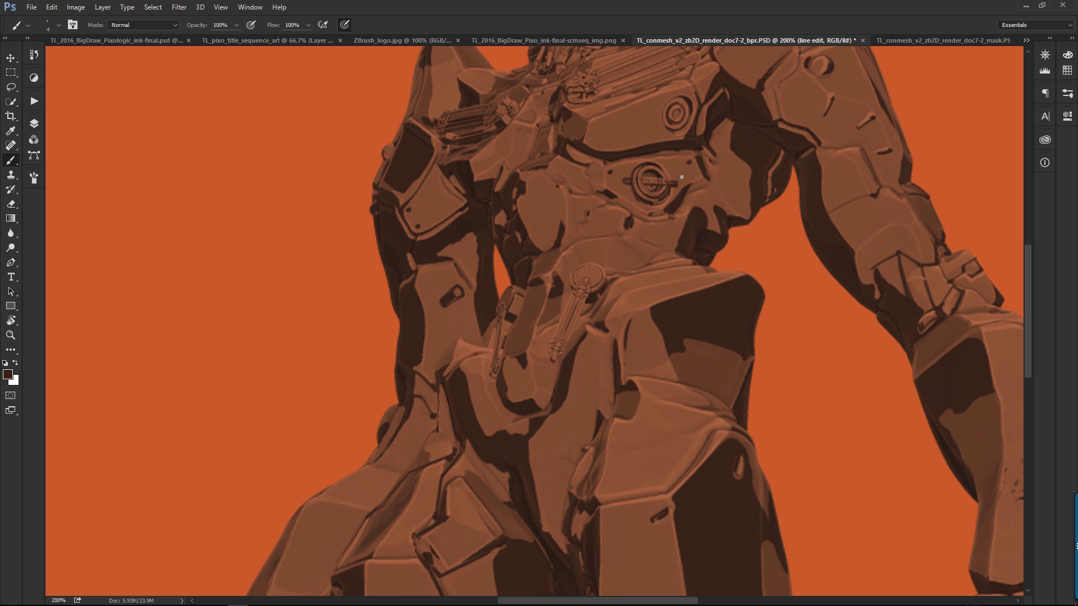
left_click(614, 194, "ctrl")
left_click(583, 282, "alt")
left_click_drag(601, 290, 561, 387)
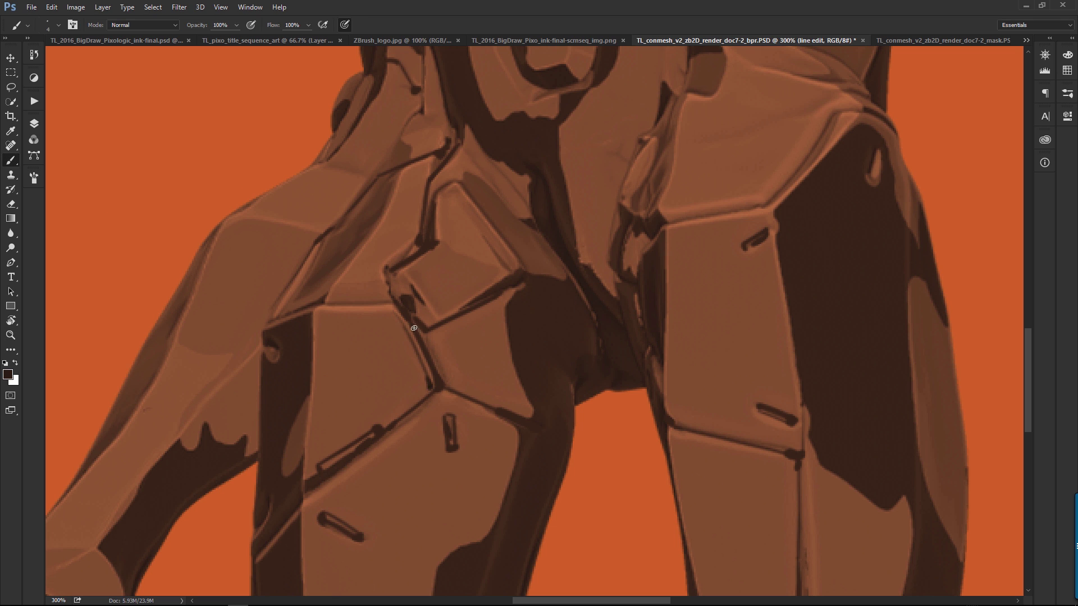
Draw dark decal markings on the thigh beneath the hip plate.
mouse_move(374, 420)
left_mouse_down()
mouse_move(548, 338)
mouse_move(521, 328)
mouse_move(503, 341)
mouse_move(518, 331)
mouse_move(517, 356)
mouse_move(535, 352)
mouse_move(558, 300)
mouse_move(550, 320)
mouse_move(567, 309)
mouse_move(556, 331)
mouse_move(566, 327)
mouse_move(528, 364)
mouse_move(486, 334)
mouse_move(647, 282)
mouse_move(617, 304)
left_mouse_up()
left_click_drag(632, 291, 656, 275)
left_click_drag(605, 317, 626, 305)
left_click_drag(638, 295, 666, 279)
left_click(597, 330, "alt")
left_click(598, 330, "alt")
Lasso the near eye slit on the head and paint it white.
left_click_drag(723, 165, 640, 388)
mouse_move(558, 281)
left_mouse_down()
mouse_move(628, 320)
mouse_move(599, 351)
left_mouse_up()
key("l")
left_click(632, 352, "alt")
left_click(694, 320, "alt")
left_click(694, 312, "alt")
left_click(680, 309, "alt")
left_click_drag(681, 314, 682, 313)
key("b")
key("x")
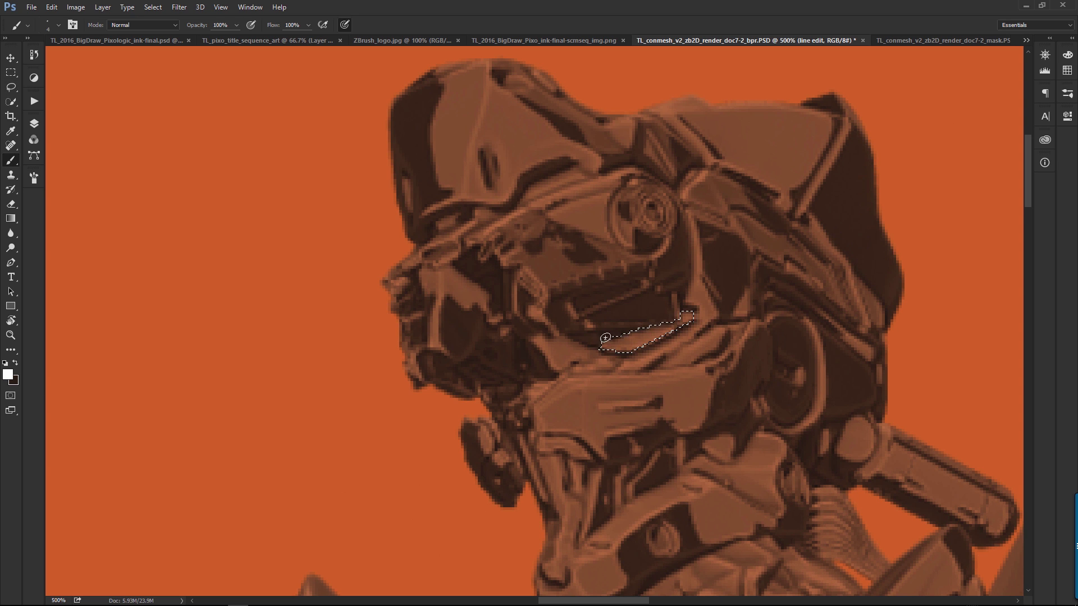
left_click_drag(607, 343, 691, 314)
Lasso the character's far eye and paint it white.
key("z")
left_click_drag(498, 356, 571, 289)
key("l")
mouse_move(522, 386)
left_mouse_down()
mouse_move(522, 397)
mouse_move(523, 388)
left_mouse_up()
key("b")
left_click_drag(499, 393, 523, 394)
key("ctrl+minus")
key("ctrl+minus")
key("ctrl+minus")
key("ctrl+minus")
key("ctrl+minus")
left_click_drag(581, 477, 572, 278)
key("ctrl+minus")
Add a new layer above line edit and shift the sampled orange foreground color to f06b1a.
left_click(34, 123)
key("ctrl+shift+alt+n")
key("g")
left_click(341, 180, "alt")
left_click(8, 374)
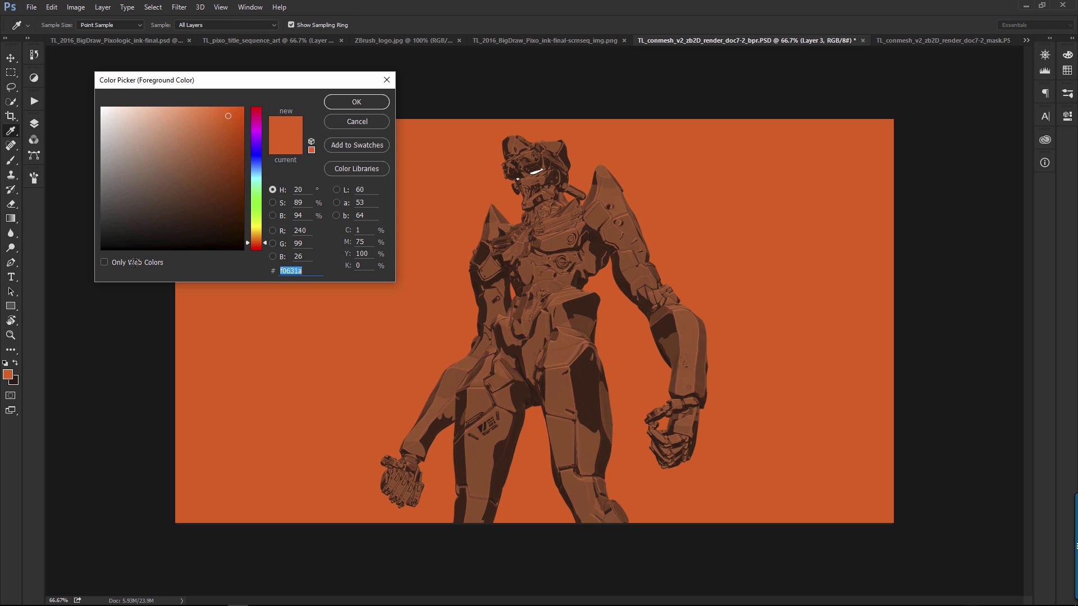
left_click_drag(264, 244, 264, 242)
key("Return")
key("g")
Crop both sides of the canvas to a narrower frame around the character.
key("c")
left_click_drag(176, 321, 305, 327)
key("Return")
key("z")
left_click(542, 331)
left_click_drag(539, 255, 533, 320)
Rename Layer 3 as grad multi.
left_click(34, 123)
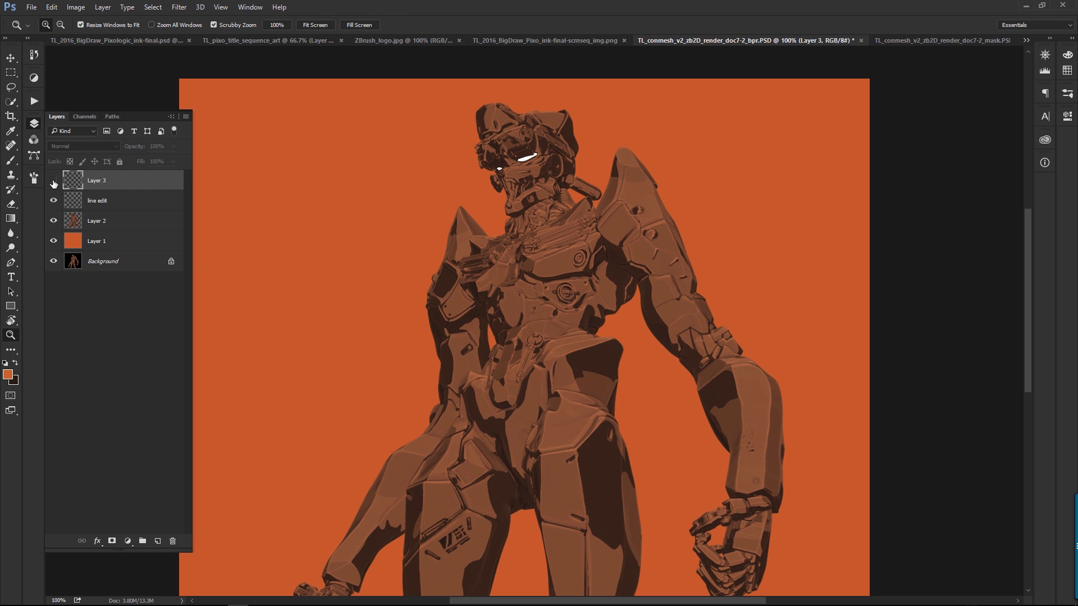
double_click(96, 181)
type("grad multi")
key("Return")
Draw a magenta-to-transparent gradient from the canvas top to its bottom and set the grad multi layer to Multiply.
key("g")
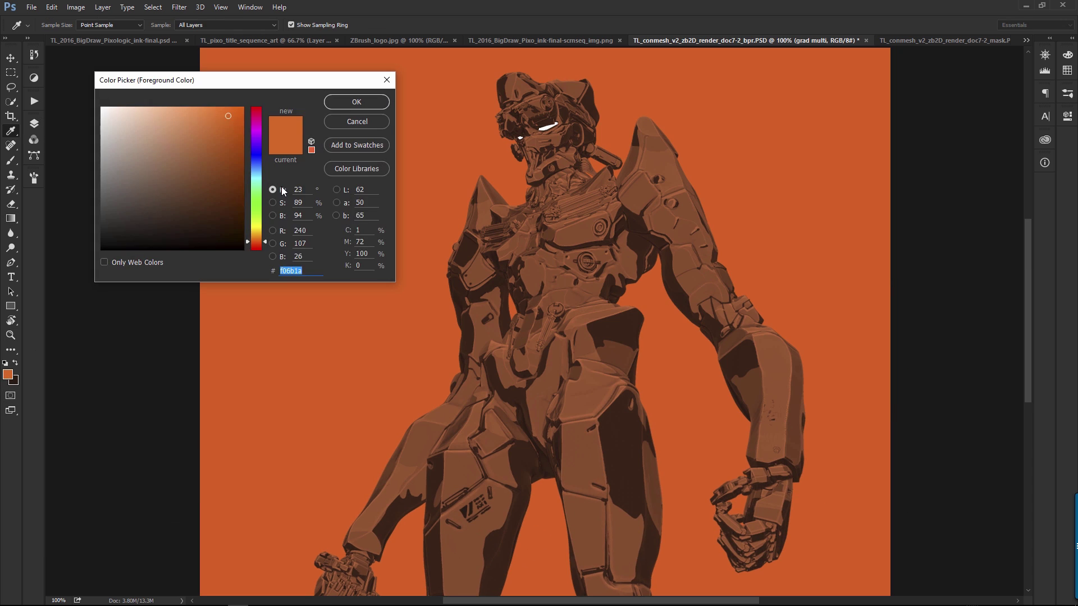
left_click(256, 117)
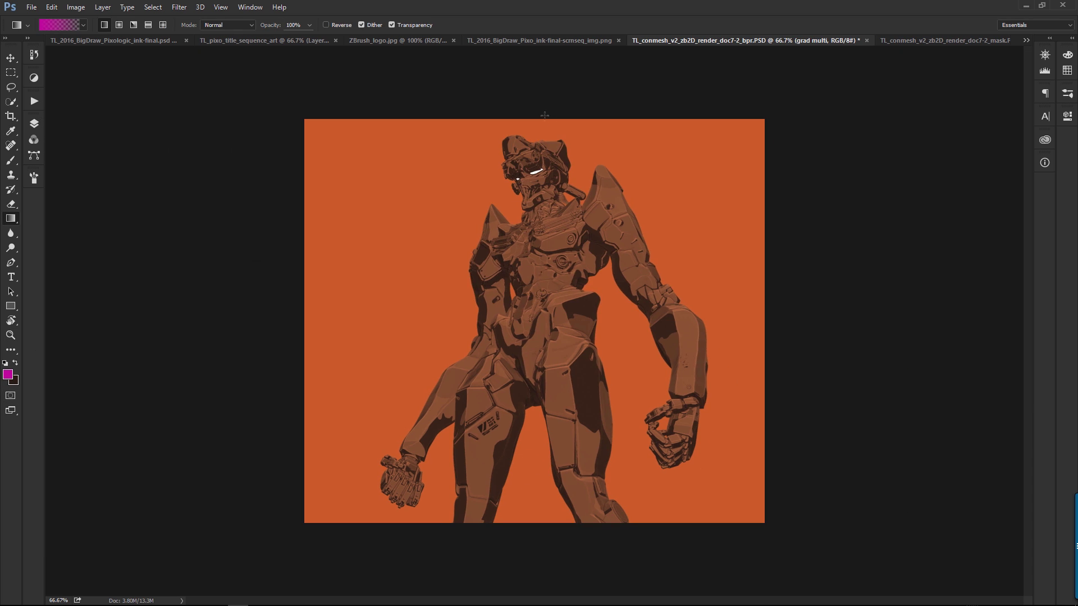
left_click_drag(534, 121, 534, 519)
left_click(34, 123)
left_click(76, 150)
left_click(97, 185)
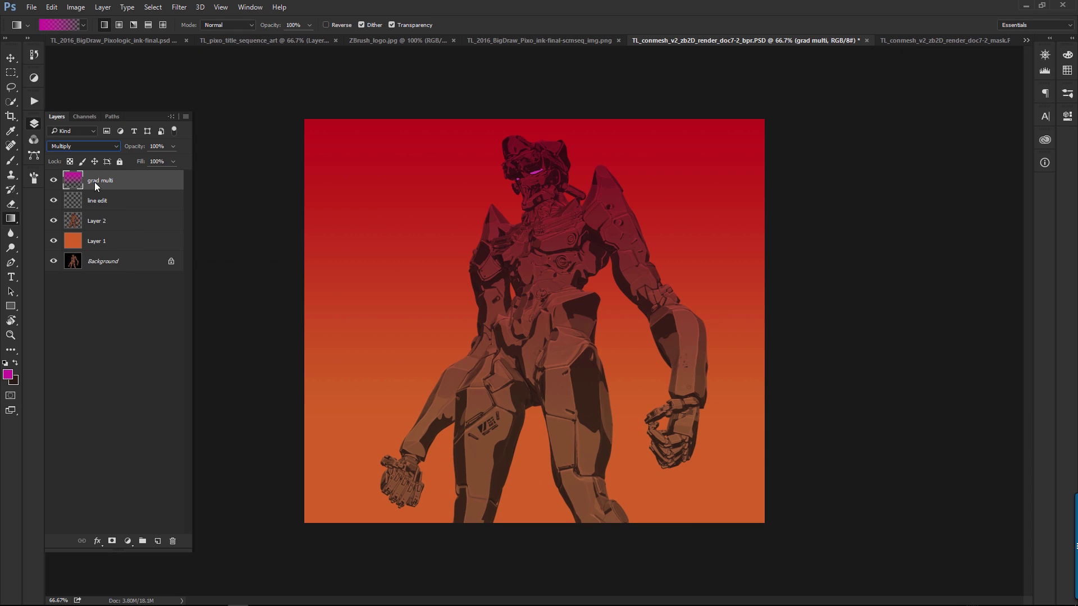
Try other blend modes on the grad multi layer and inspect the color on the character.
left_click(73, 148)
left_click(86, 258)
key("z")
left_click(563, 254)
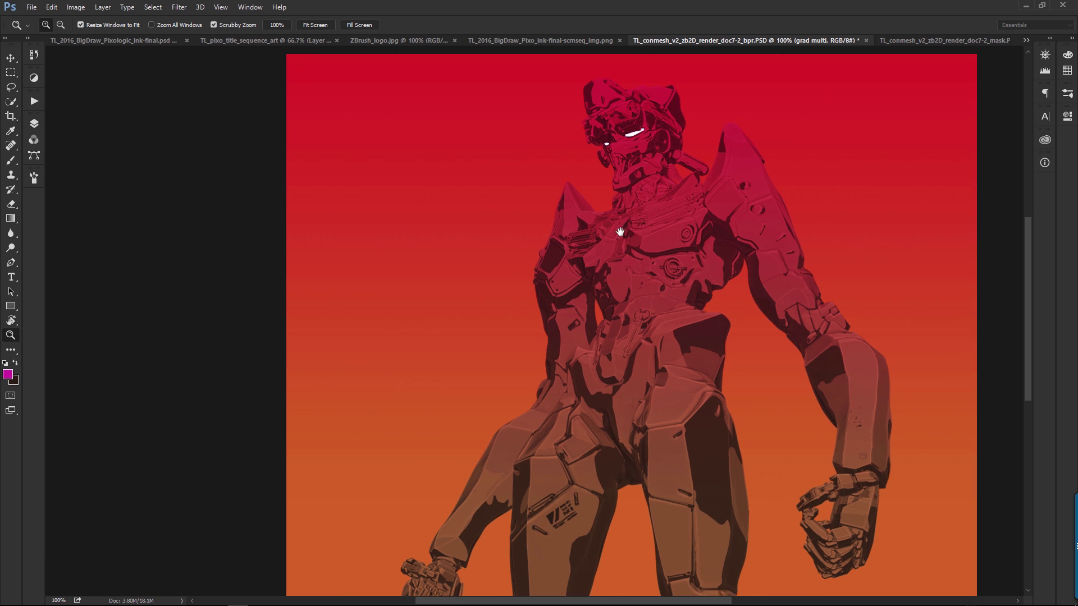
left_click(35, 125)
left_click(73, 147)
left_click(85, 359)
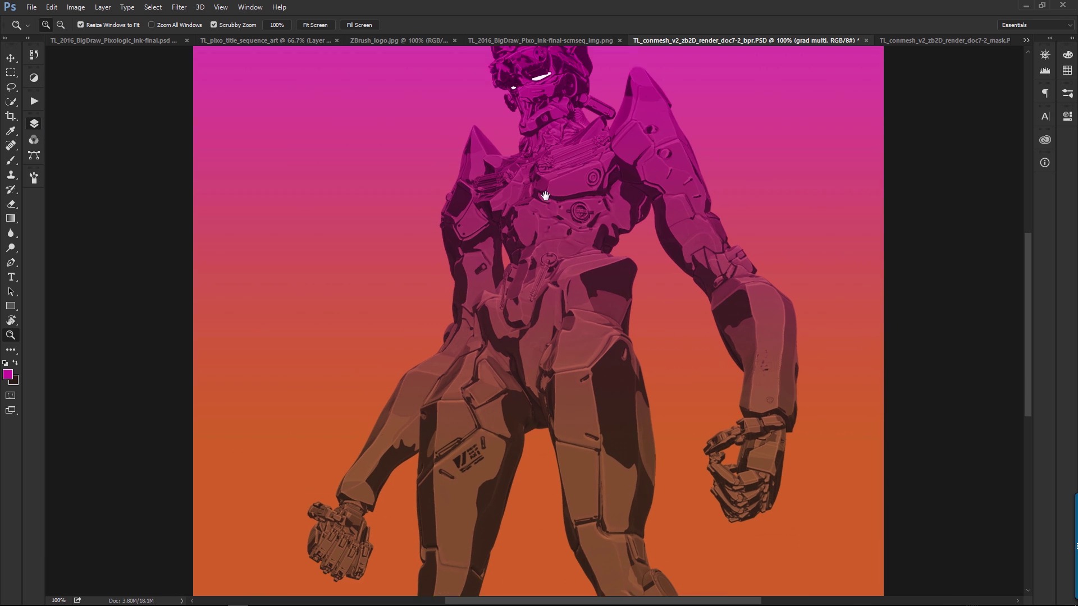
key("ctrl+minus")
left_click(508, 288)
left_click(530, 252)
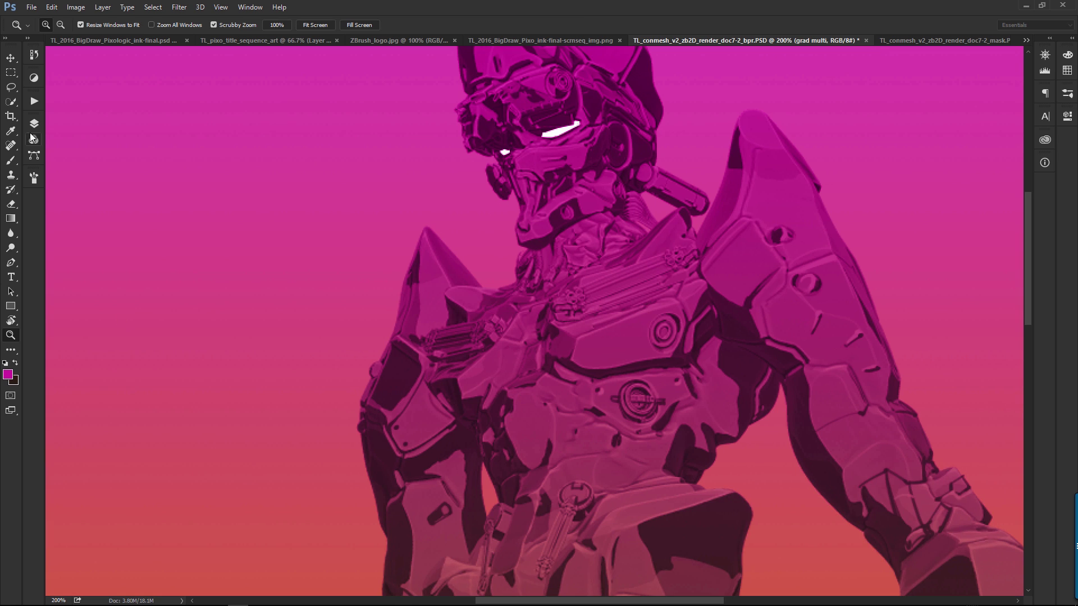
Lower the grad multi layer's opacity to 65% and set its blend mode to Screen.
left_click(35, 125)
left_click(173, 146)
left_click_drag(174, 160, 151, 161)
left_click(84, 146)
left_click(77, 181)
left_click(81, 147)
left_click(84, 359)
left_click(671, 264, "alt")
left_click(35, 124)
left_click(74, 146)
left_click(76, 224)
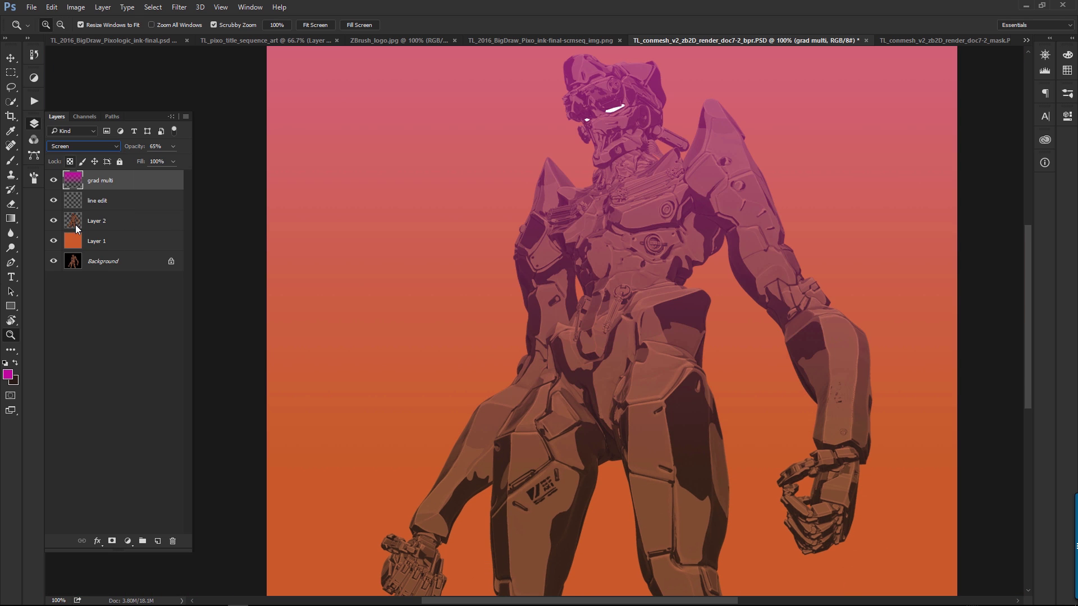
Inspect the recolored character as a whole and up close.
left_click_drag(721, 325, 642, 296)
key("ctrl+minus")
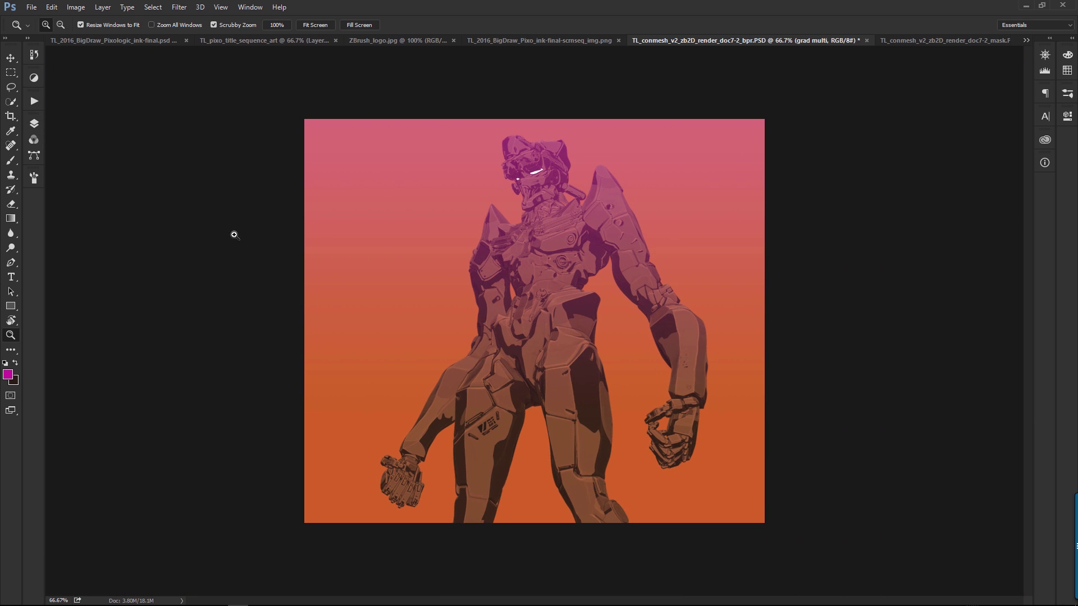
key("alt")
left_click_drag(559, 129, 578, 128)
left_click_drag(591, 452, 696, 286)
left_click(601, 323, "alt")
left_click_drag(618, 327, 611, 245)
Stamp all visible layers into a new layer at the top of the stack and name it comp.
left_click(33, 122)
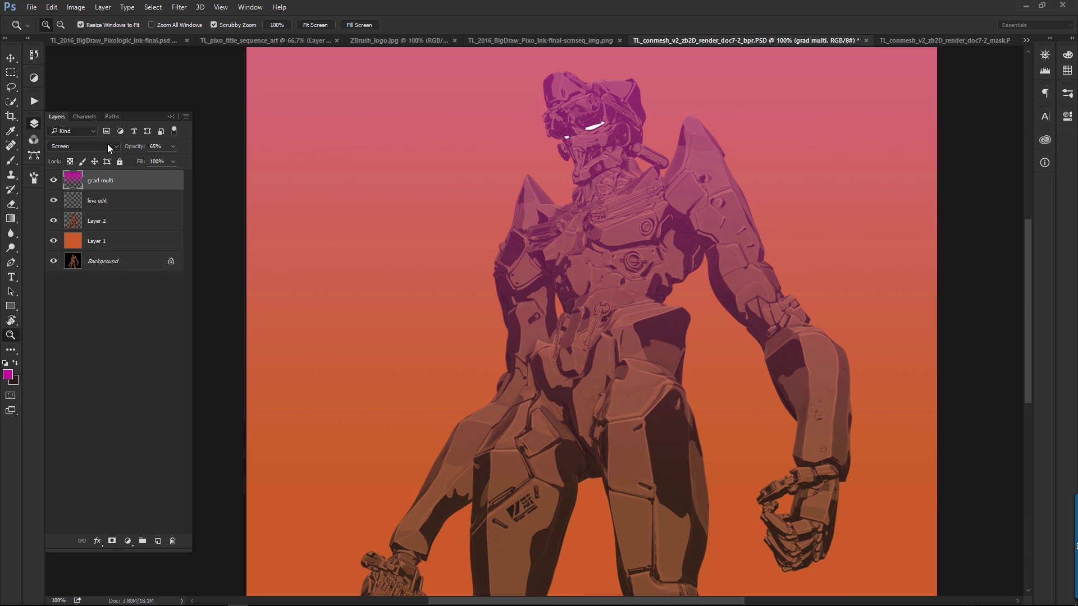
left_click(158, 540)
left_click(186, 116)
left_click(223, 400, "alt")
double_click(96, 180)
type("comp")
key("Return")
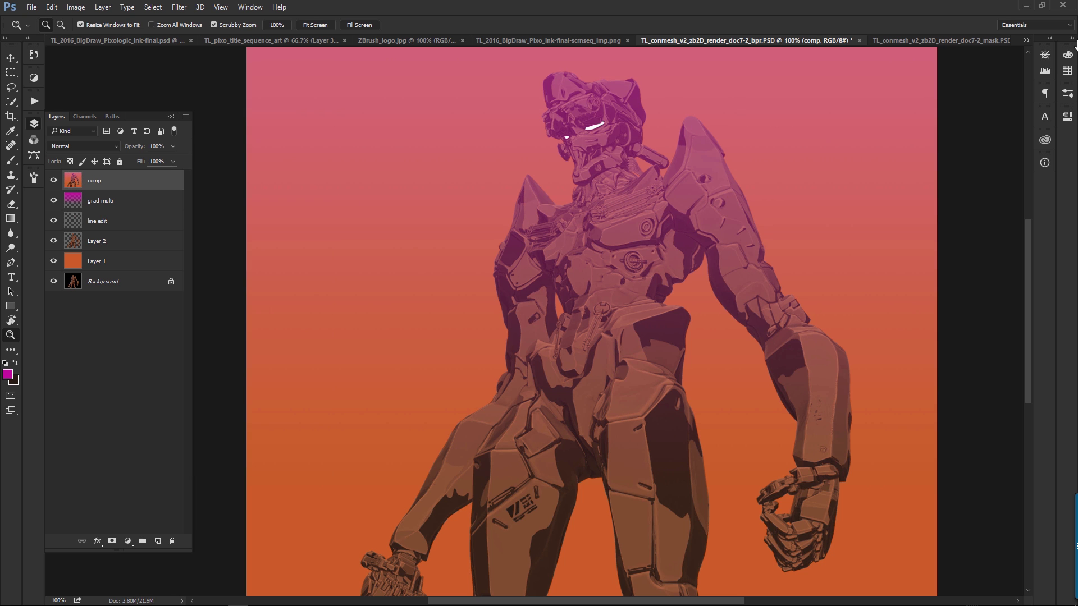
Open Tonikoro_MasterToneCollection.psd, inspect its dot pattern, and close the mask.PSD document.
left_click(32, 7)
mouse_move(95, 76)
left_click(272, 254)
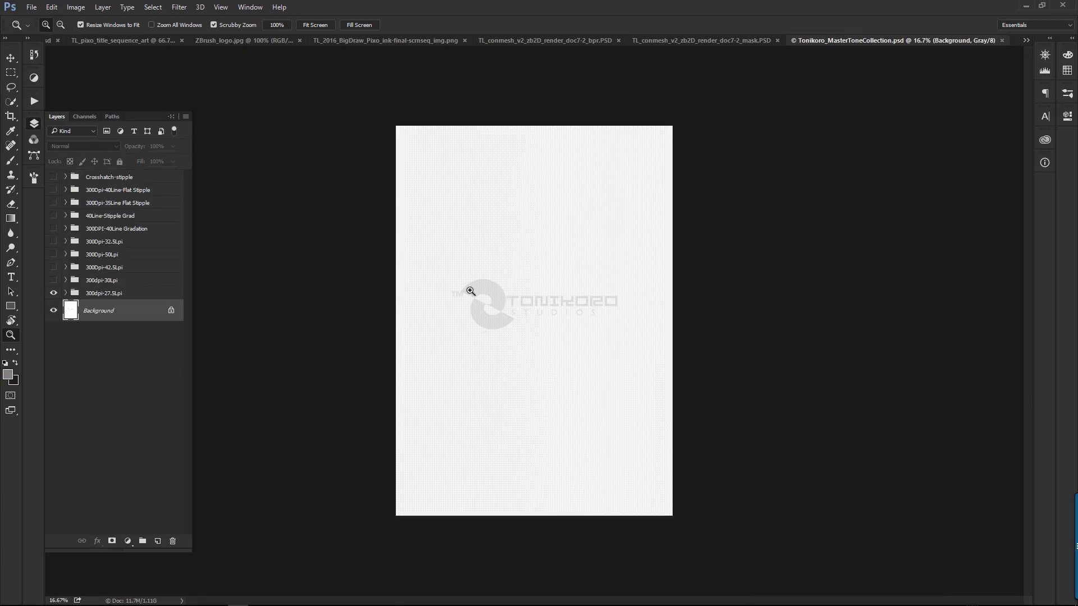
left_click_drag(470, 291, 527, 290)
left_click_drag(488, 192, 566, 389)
left_click(777, 40)
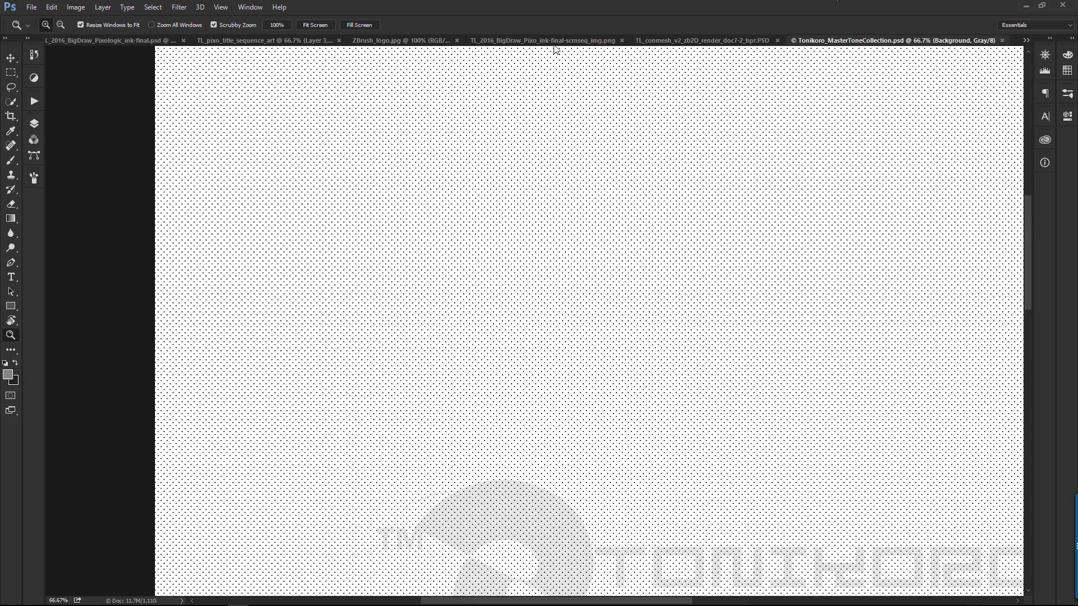
Resize the bpr.PSD character image to 11 inches wide at 300 pixels per inch.
left_click(702, 40)
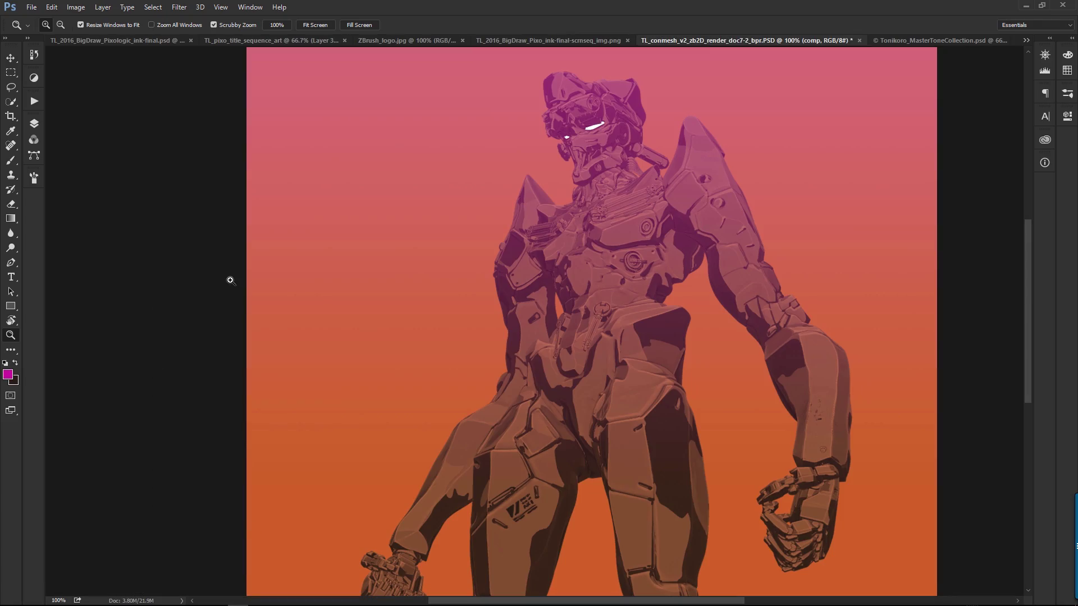
key("ctrl+alt+i")
left_click(281, 372)
type("300")
left_click(401, 338)
left_click(393, 358)
type("11")
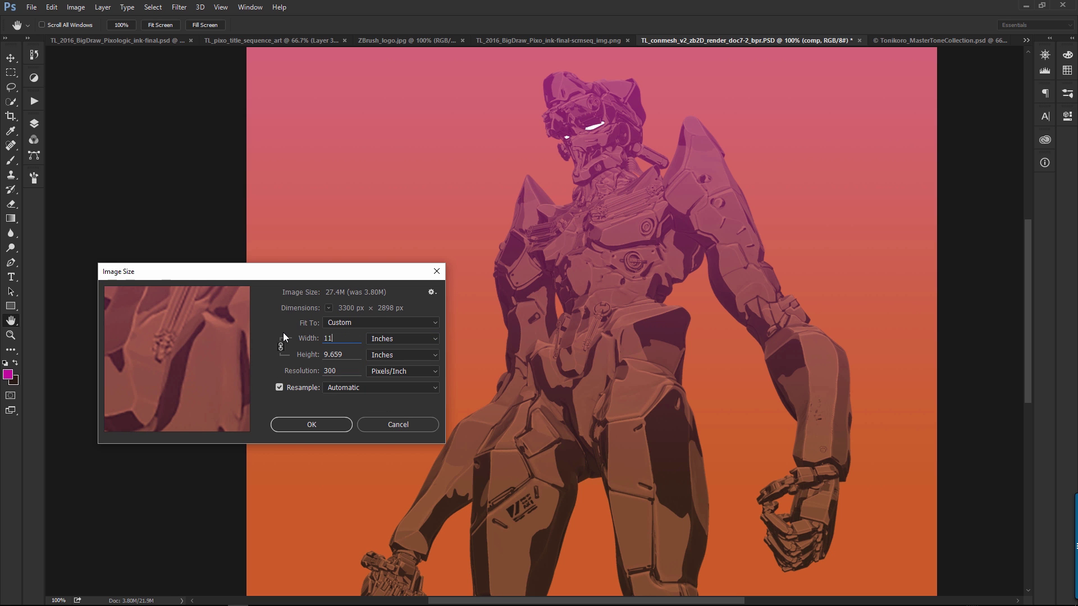
left_click(335, 425)
key("z")
key("ctrl+minus")
key("ctrl+minus")
key("ctrl+minus")
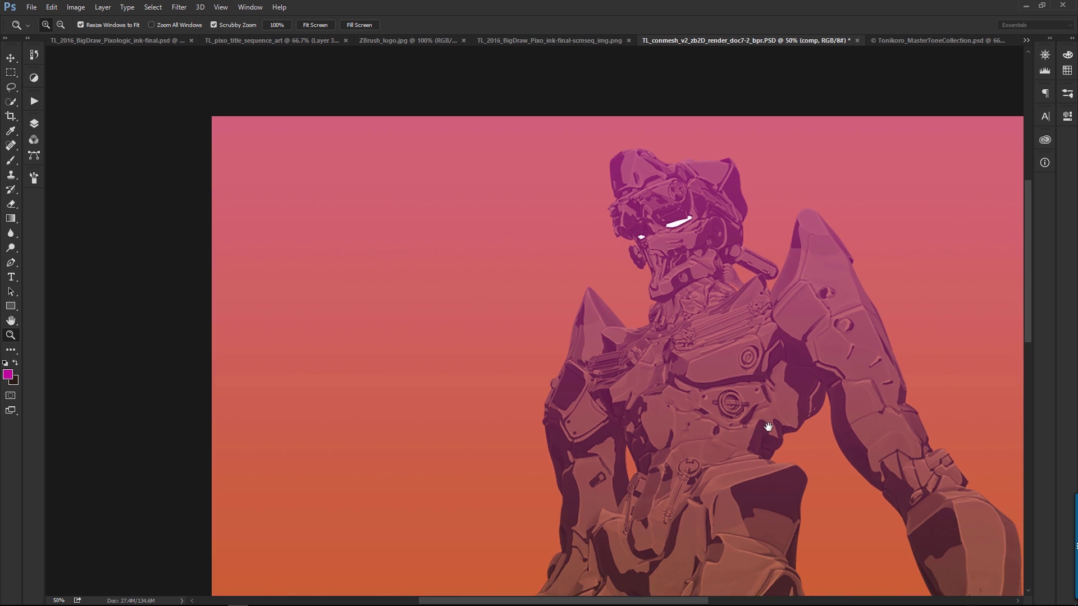
Arrange the Tonikoro tone collection document side by side with the character document.
left_click(952, 45)
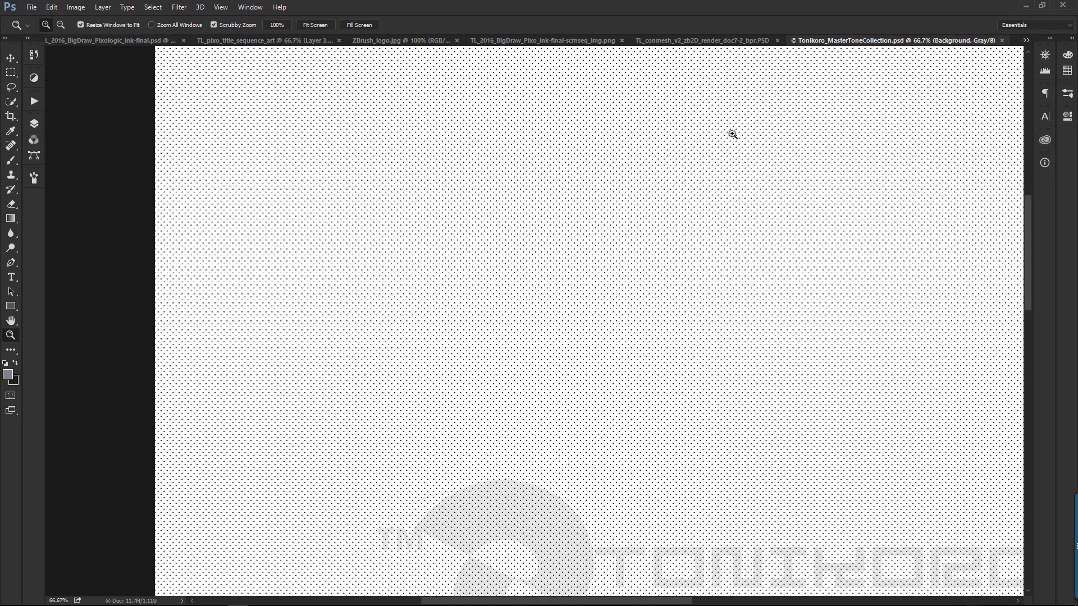
left_click_drag(917, 40, 1032, 163)
left_click(618, 86)
Hide the 300dpi-27.5Lpi group and show only the 30Line-10% layer of the 300dpi-30Lpi group.
left_click(34, 123)
left_click(53, 280)
left_click(53, 292)
left_click(73, 280)
left_click(66, 279)
left_click(76, 363)
left_click(54, 385)
left_click(53, 363)
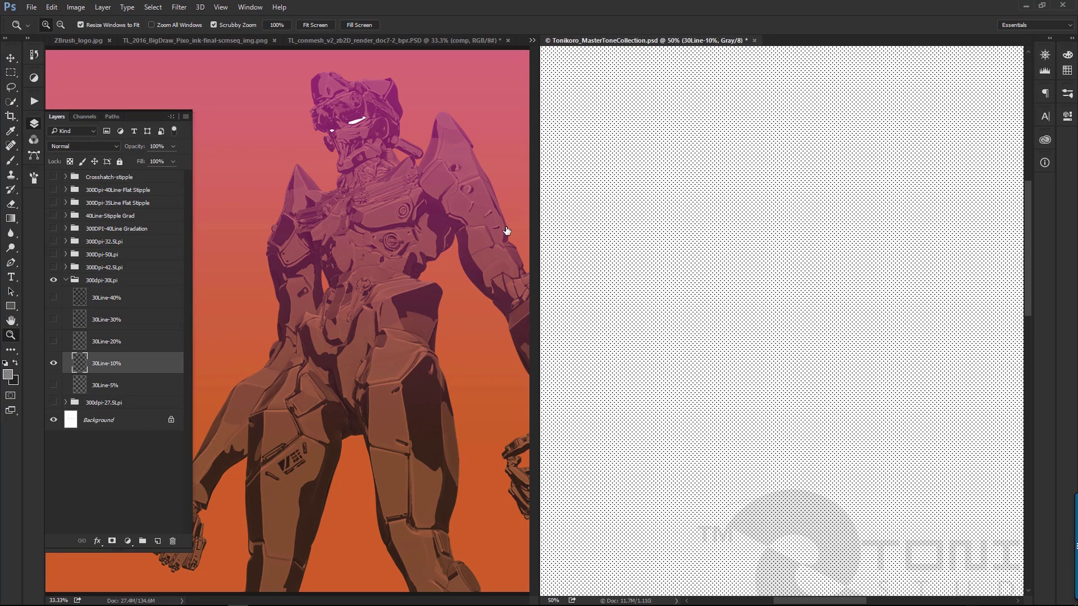
Sample the 30Line-10% dots with the Clone Stamp and add a new layer above comp in the character document.
key("s")
left_click(623, 240, "alt")
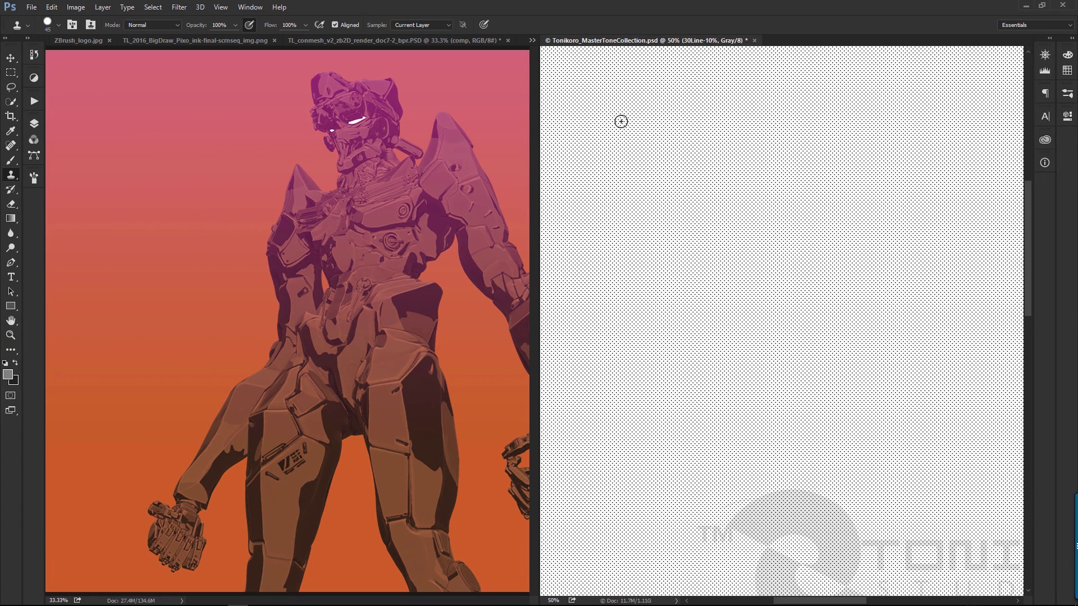
left_click(296, 172, "alt")
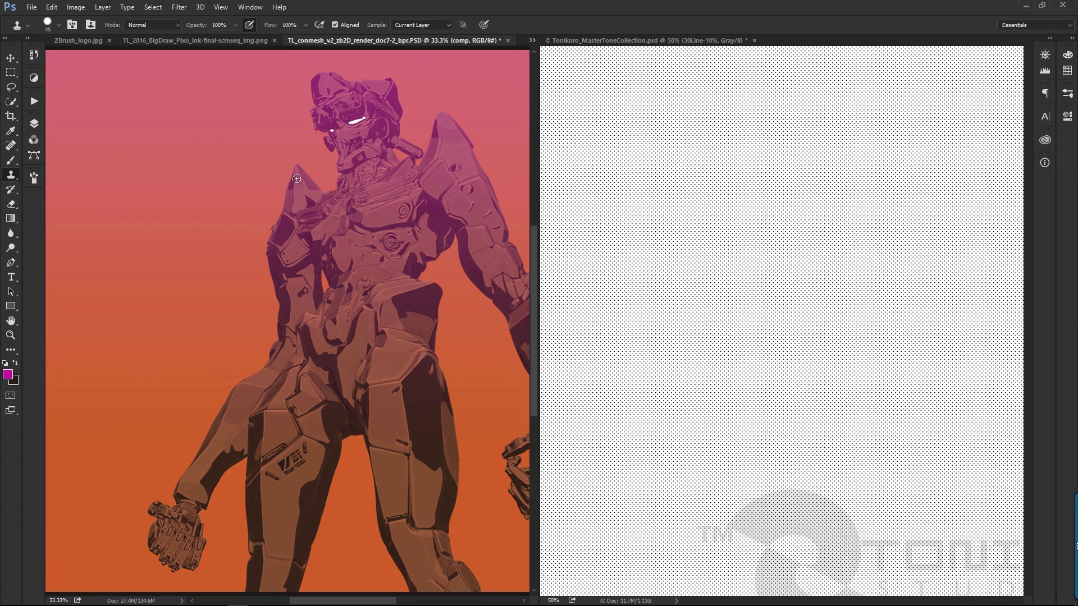
left_click(34, 124)
key("ctrl+shift+alt+n")
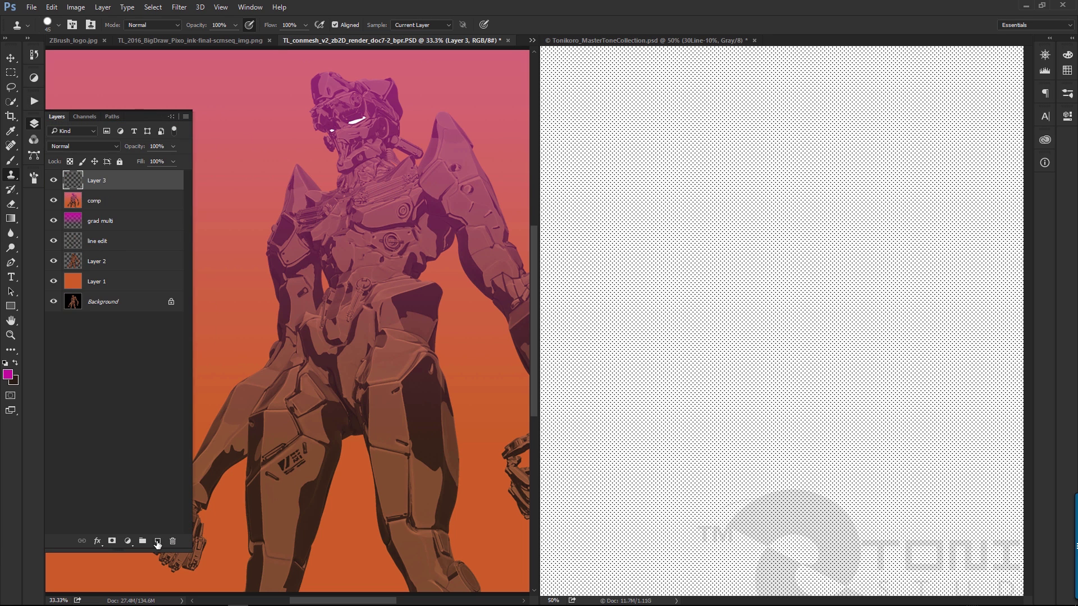
Clone the 10% dot tone onto the shadowed areas of the pointed shoulder, head and neck.
left_click_drag(296, 171, 303, 189)
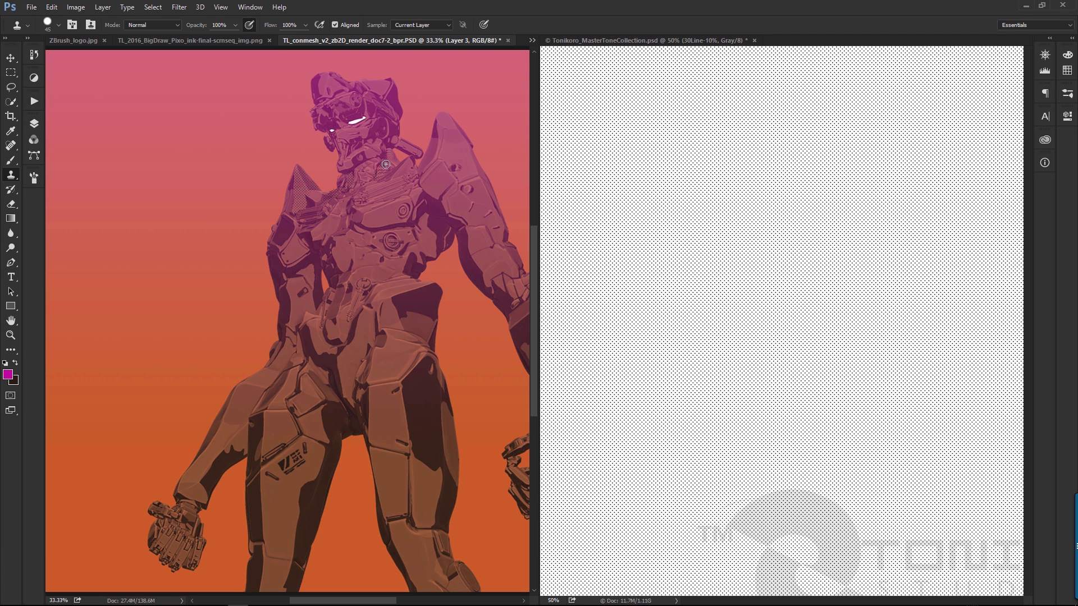
key("z")
left_click(348, 168)
key("s")
mouse_move(245, 172)
left_mouse_down()
mouse_move(300, 184)
mouse_move(334, 173)
mouse_move(352, 200)
mouse_move(371, 182)
mouse_move(378, 213)
left_mouse_up()
Switch the tone collection from 30Line-10% to the 30Line-20% layer and sample its dots as clone source.
left_click(640, 41)
left_click(34, 123)
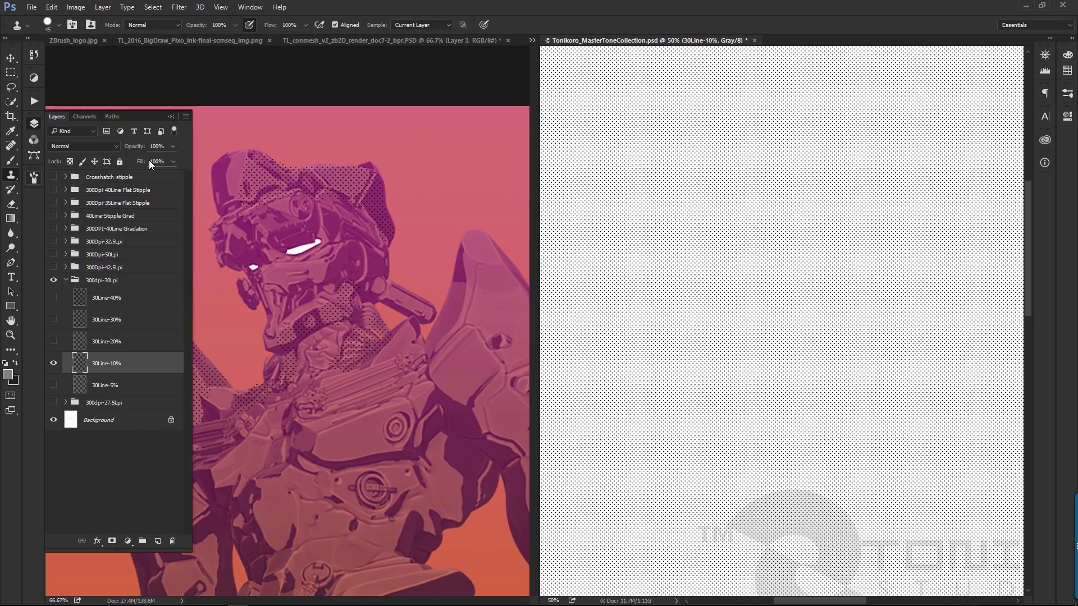
left_click(52, 363)
left_click(53, 342)
left_click(125, 344)
left_click(607, 240, "alt")
Clone the 20% dot tone over the chest underside, side of the torso, upper-arm shadow and hip plate.
key("ctrl+Tab")
mouse_move(427, 438)
left_mouse_down()
mouse_move(474, 482)
mouse_move(443, 511)
mouse_move(493, 470)
mouse_move(465, 314)
left_mouse_up()
mouse_move(281, 303)
left_mouse_down()
mouse_move(385, 299)
mouse_move(407, 265)
mouse_move(477, 303)
mouse_move(467, 319)
mouse_move(360, 196)
mouse_move(378, 285)
mouse_move(372, 248)
mouse_move(424, 329)
mouse_move(450, 359)
left_mouse_up()
mouse_move(463, 275)
left_mouse_down()
mouse_move(399, 377)
mouse_move(493, 253)
left_mouse_up()
mouse_move(259, 312)
left_mouse_down()
mouse_move(282, 363)
mouse_move(320, 383)
mouse_move(260, 315)
mouse_move(333, 283)
mouse_move(332, 395)
left_mouse_up()
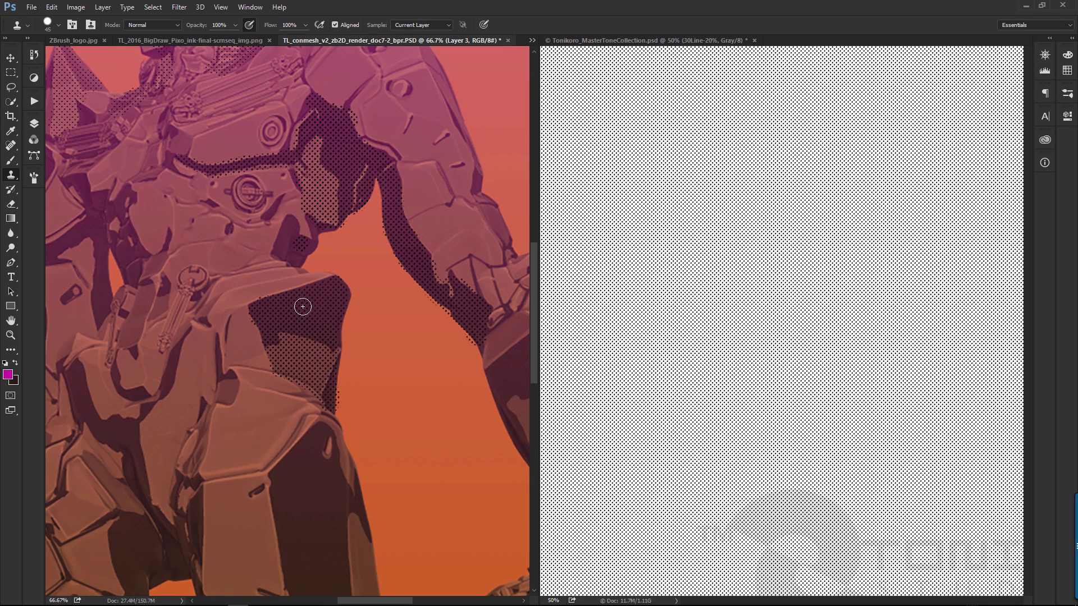
Clone the 20% dot tone over the outer thigh below the hip plate and down the lower leg.
left_click_drag(301, 312, 376, 92)
mouse_move(353, 248)
left_mouse_down()
mouse_move(396, 205)
mouse_move(435, 316)
mouse_move(423, 544)
mouse_move(360, 517)
mouse_move(383, 525)
mouse_move(373, 329)
mouse_move(368, 366)
mouse_move(387, 216)
mouse_move(430, 263)
left_mouse_up()
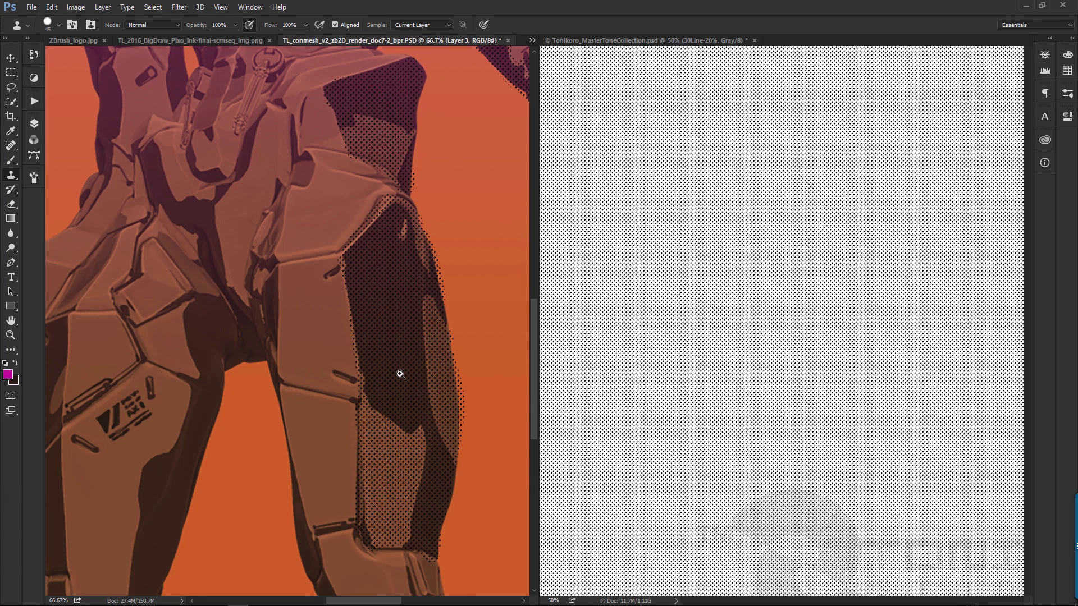
key("z")
left_click(394, 377, "alt")
left_click(395, 377, "alt")
key("s")
mouse_move(365, 368)
left_mouse_down()
mouse_move(354, 328)
mouse_move(378, 357)
left_mouse_up()
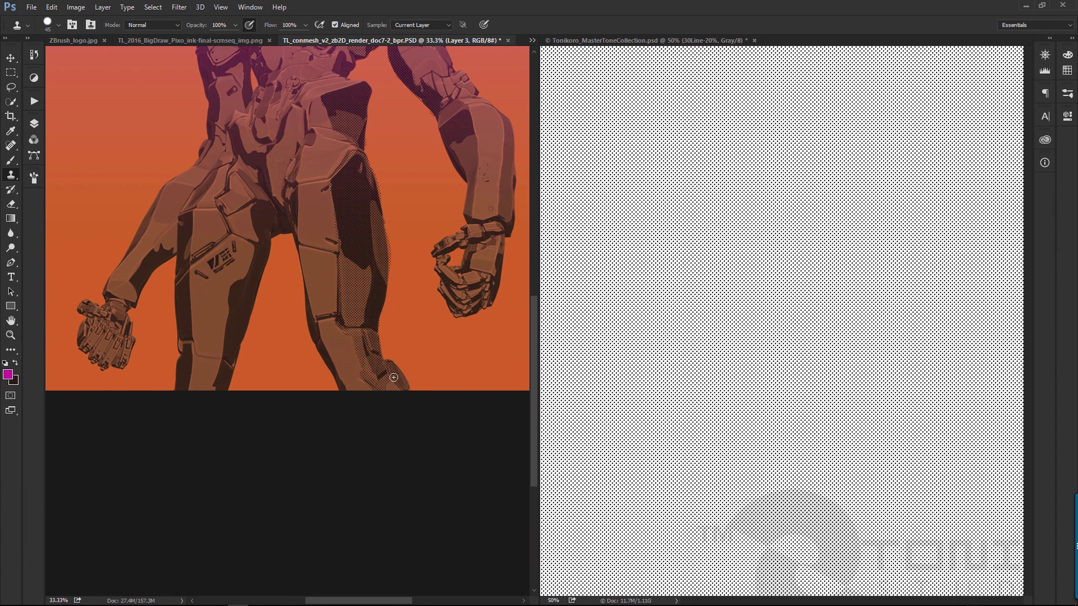
Switch the tone collection back to the 30Line-10% layer and sample its lighter dots as clone source.
scroll(405, 288, "up", 3)
scroll(404, 289, "left", 1)
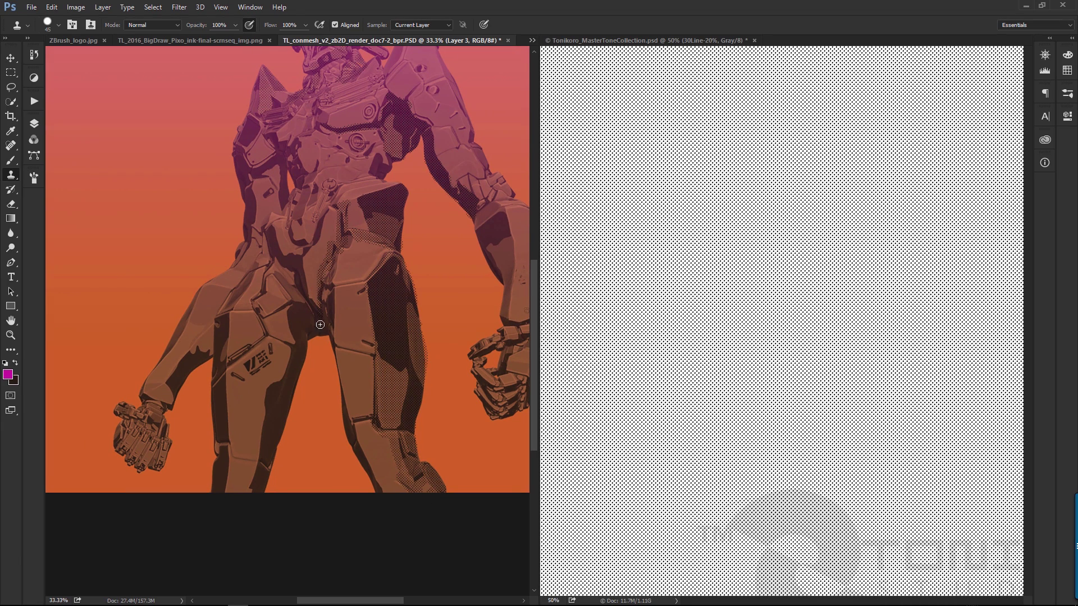
left_click(701, 229)
left_click(34, 123)
left_click(54, 363)
left_click(90, 363)
left_click(53, 341)
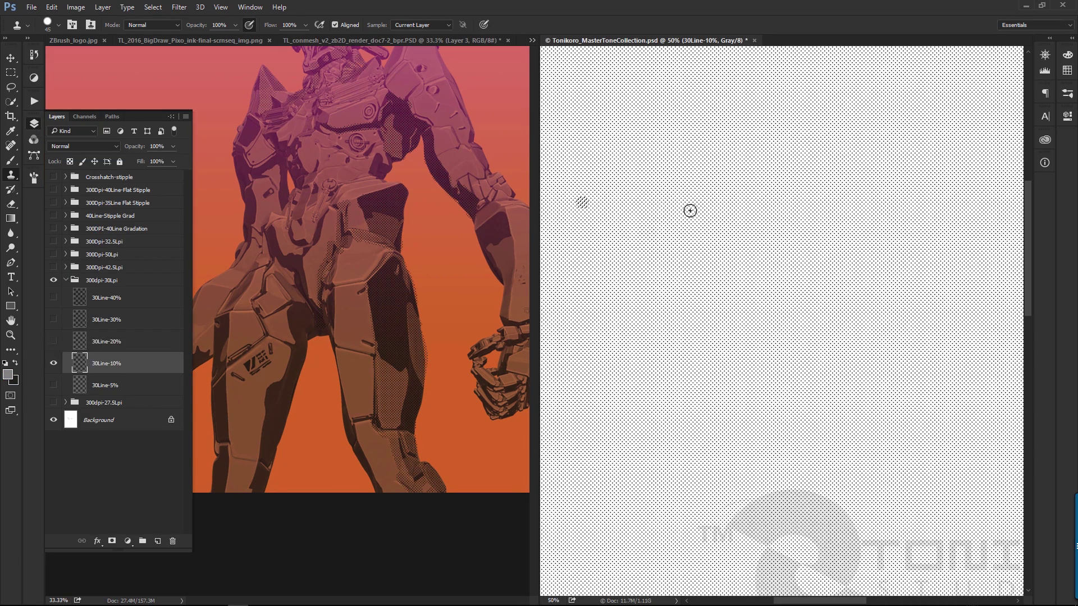
left_click(657, 207, "alt")
Clone the 10% dot tone over the pelvis, the decal-marked thigh and the abdomen.
left_click(287, 274)
left_click_drag(278, 265, 286, 274)
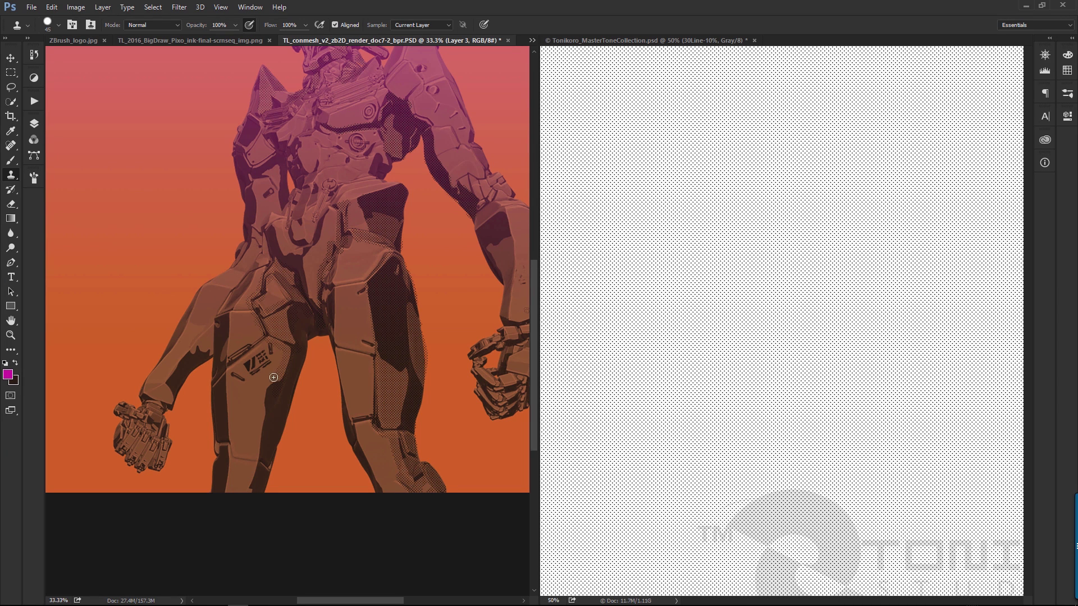
left_click_drag(329, 288, 405, 459)
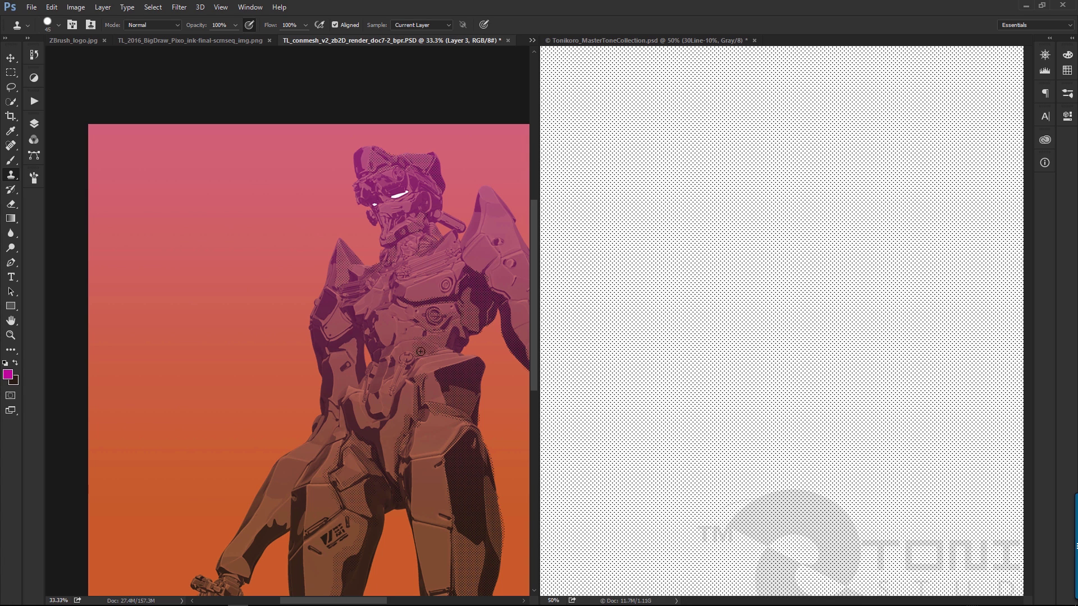
Resample the 10% dots and clone them over the large shoulder armor and down the arm beside the torso.
left_click_drag(426, 196, 337, 202)
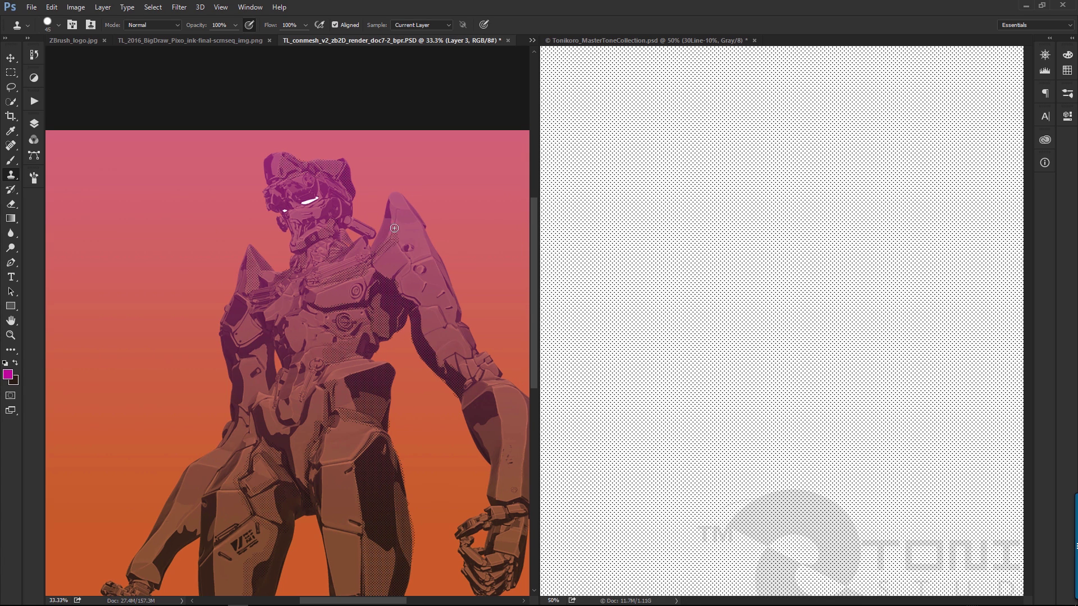
left_click_drag(462, 333, 343, 335)
left_click(644, 206, "alt")
left_click(311, 252)
left_click_drag(308, 241, 315, 257)
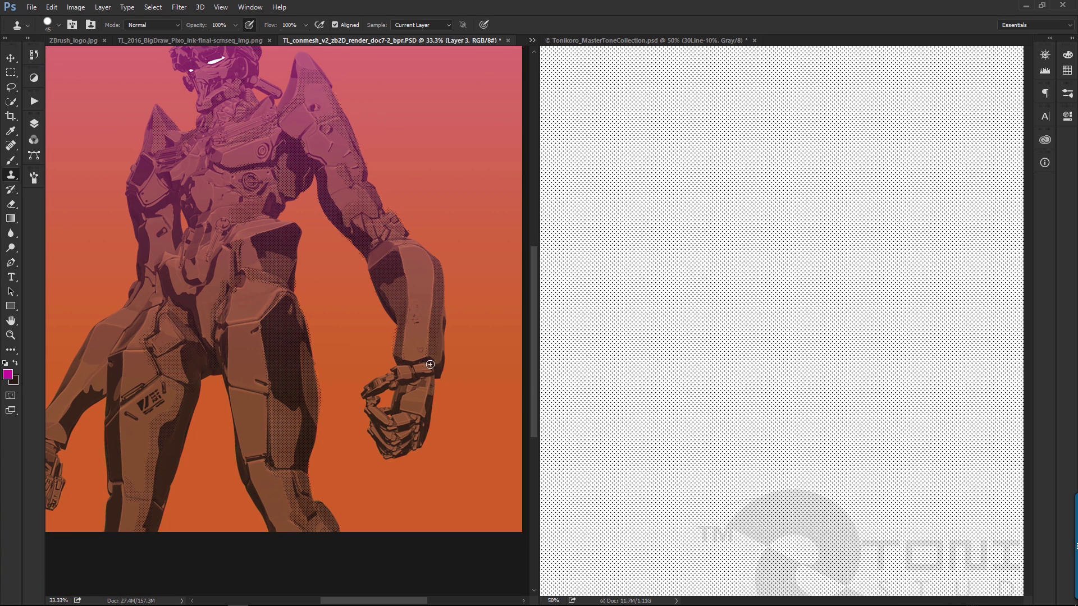
Resample the 10% dots and clone them over the forearm beside the decal-marked thigh.
left_click_drag(332, 410, 468, 469)
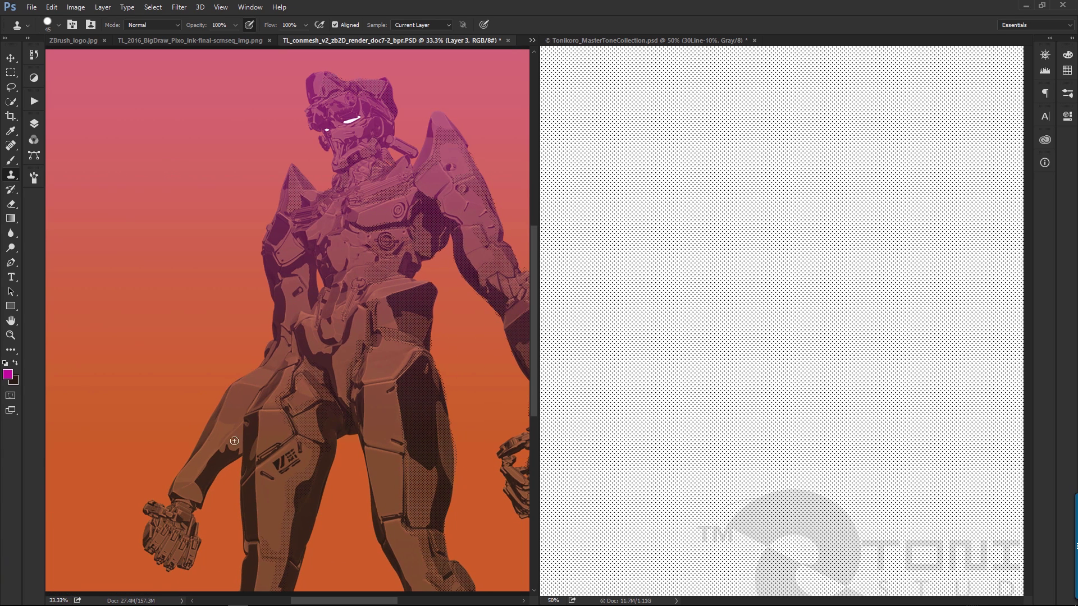
left_click(869, 243, "alt")
left_click(223, 449)
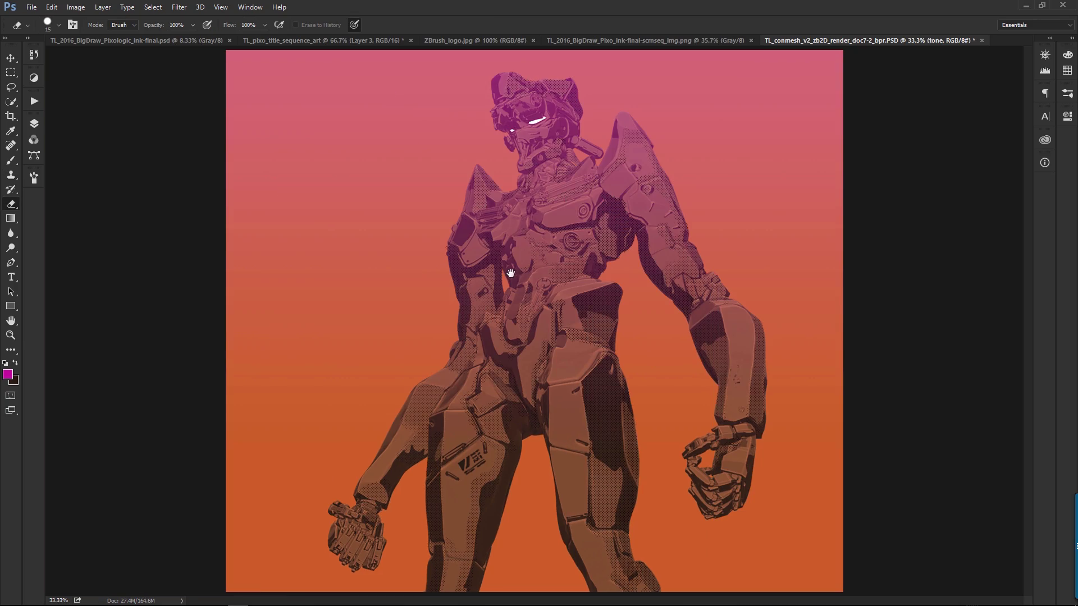
Duplicate the tone layer, hide the original and name the copy tone - color.
key("z")
left_click(522, 260)
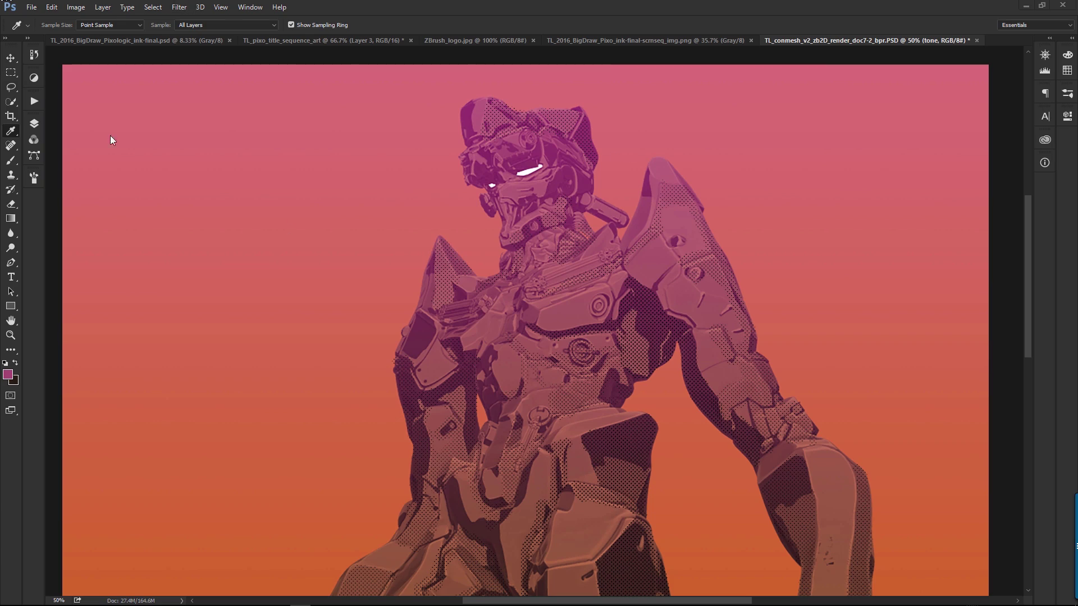
left_click(34, 124)
left_click_drag(112, 180, 158, 542)
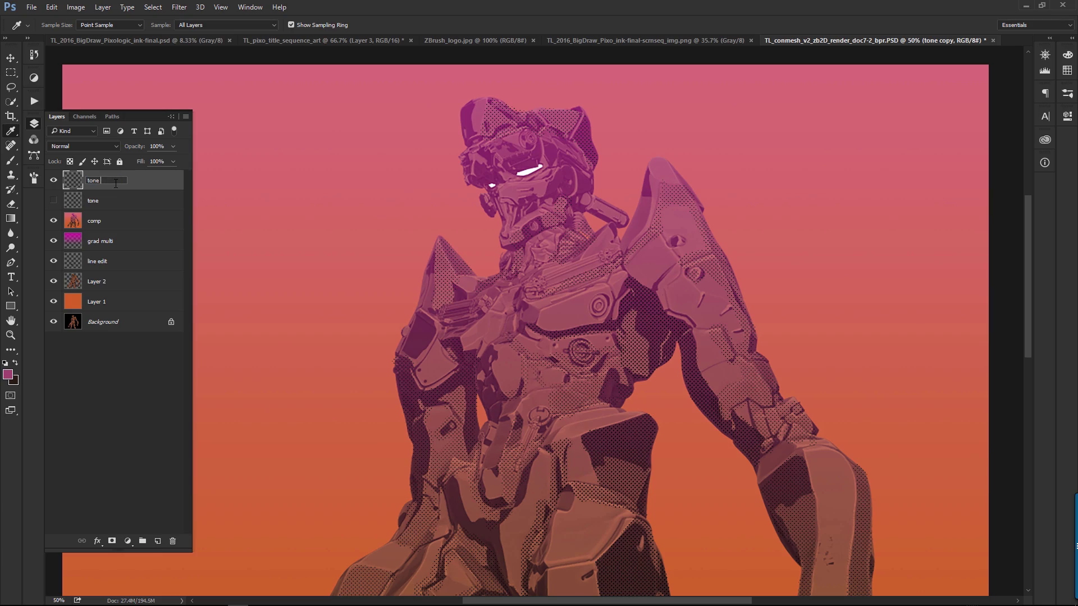
Load the tone - color layer's dots as a selection and recolor them with a pink sampled from the image.
left_click(73, 180, "ctrl")
left_click(592, 313)
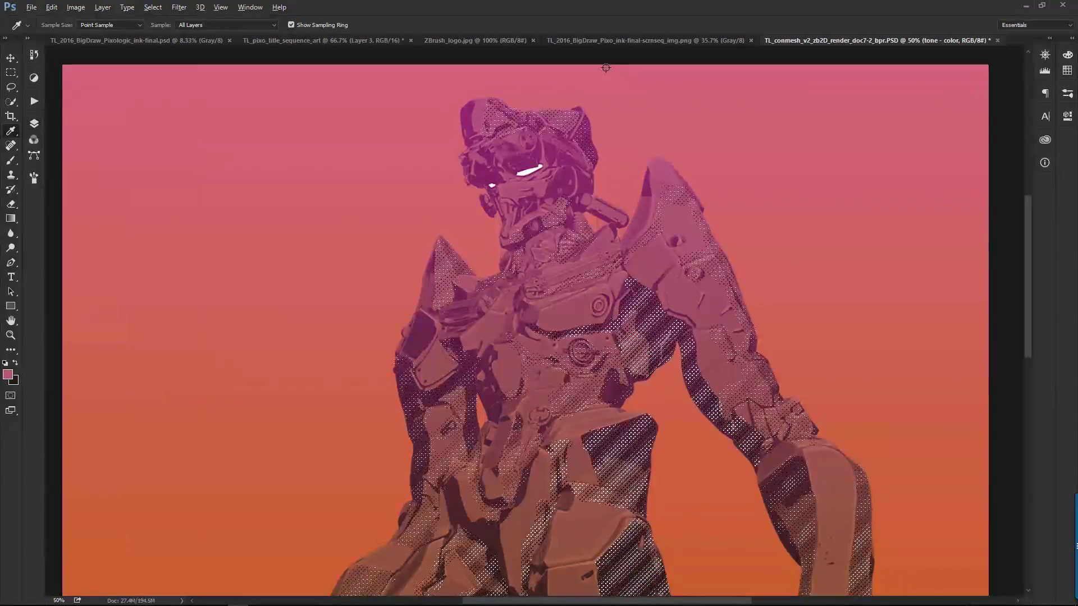
key("z")
left_click(545, 378, "alt")
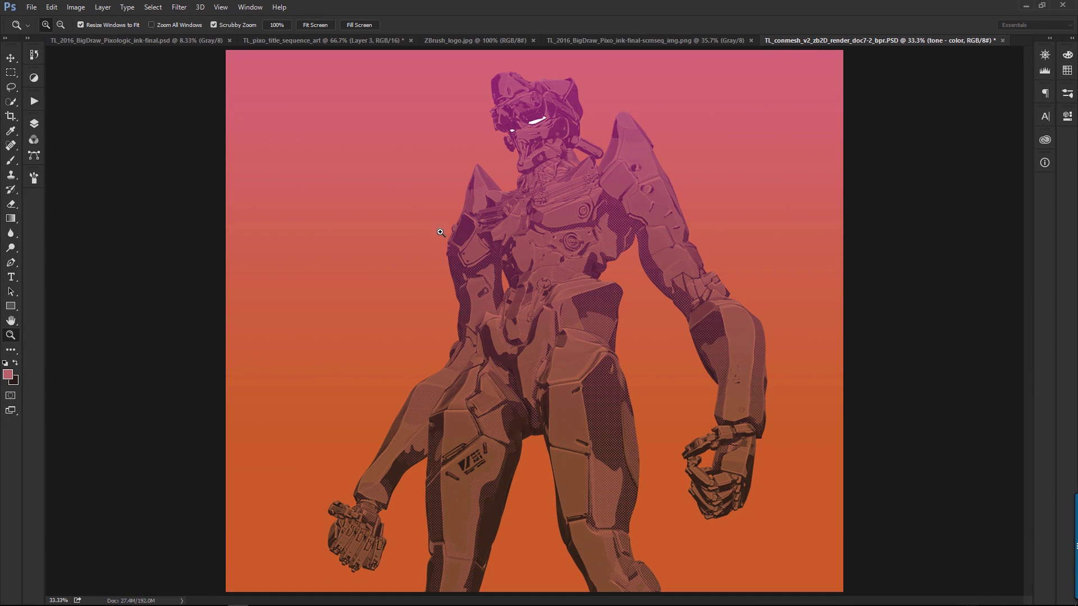
Compare the colored and original tone layers on the character by toggling their visibility.
left_click_drag(440, 232, 541, 286)
left_click(520, 357, "alt")
left_click(520, 357, "alt")
left_click(34, 123)
left_click_drag(53, 183, 53, 200)
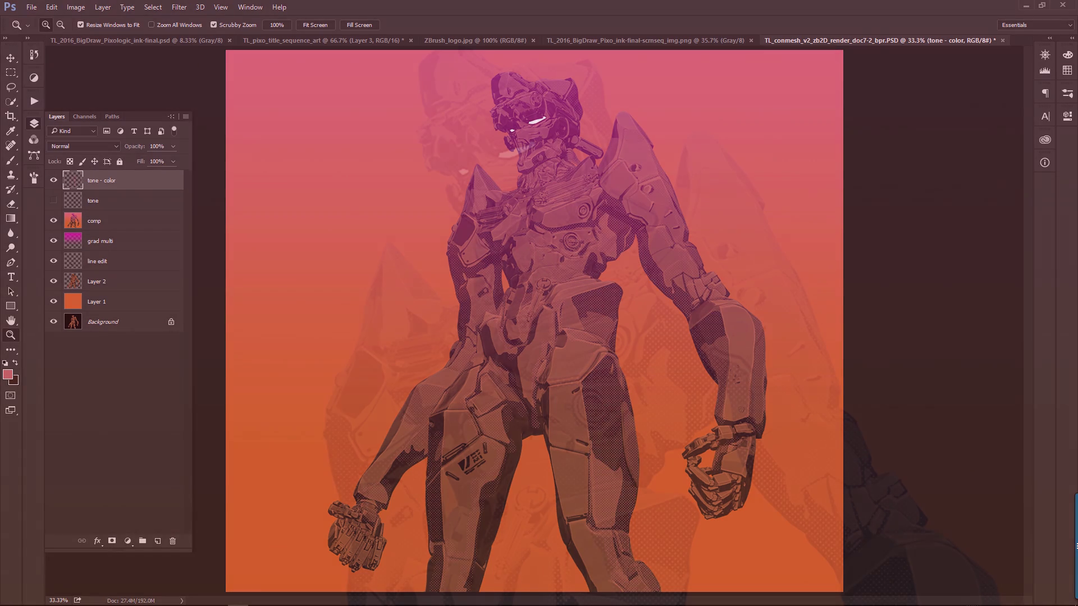